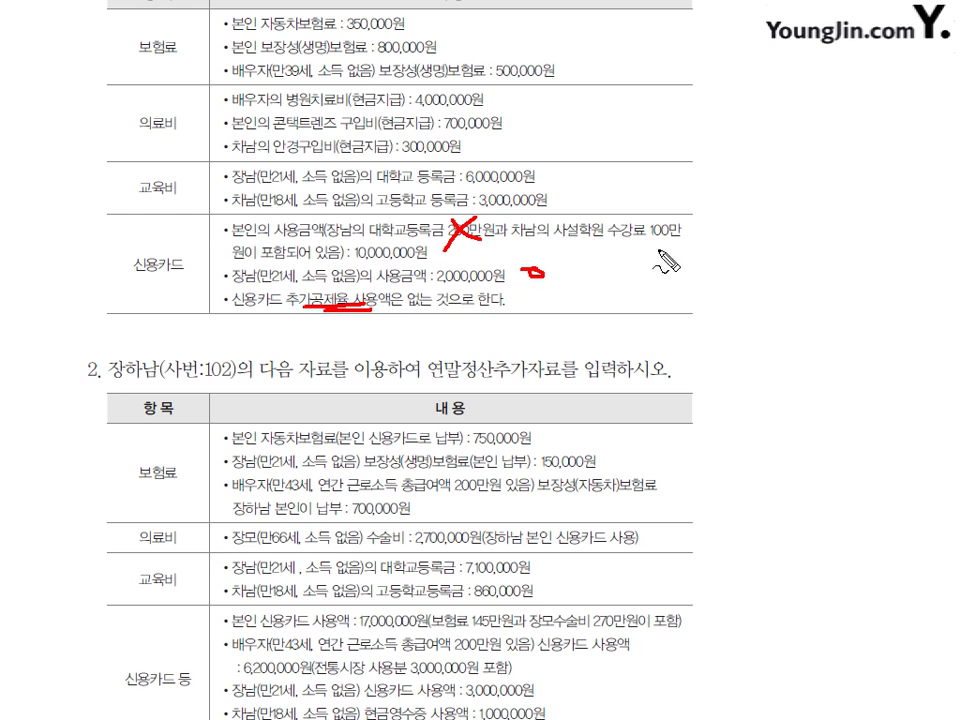
- Circle the 10,000,000원 and 2,000,000원 amounts in red, clear the marks, and return to KcLep
mouse_move(390, 252)
mouse_down()
mouse_move(370, 262)
mouse_move(362, 244)
mouse_up()
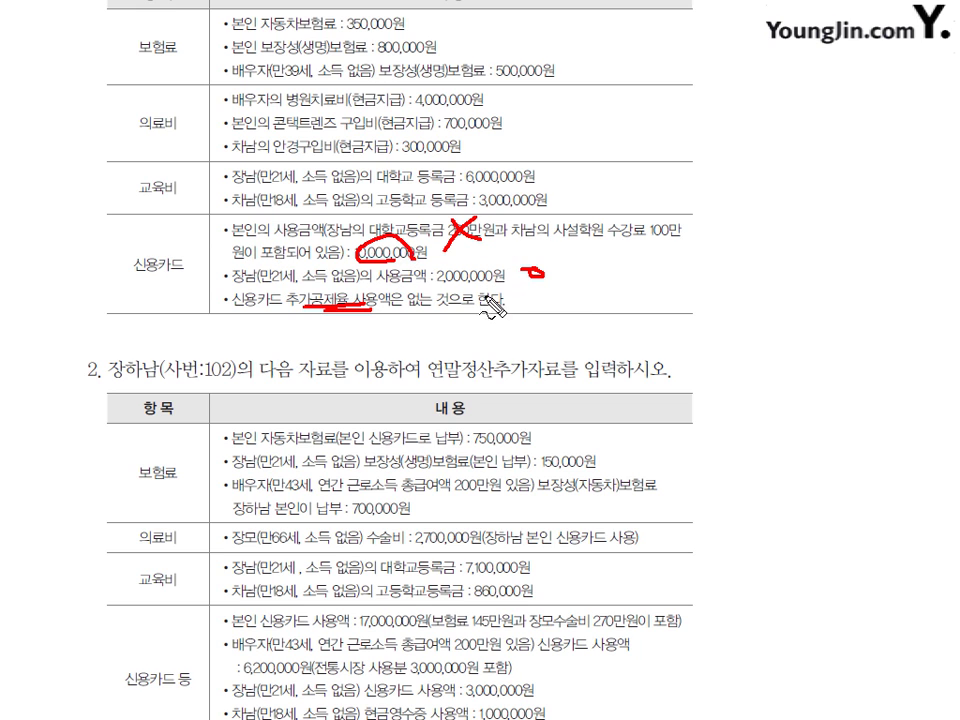
mouse_move(470, 266)
mouse_down()
mouse_move(440, 284)
mouse_move(490, 288)
mouse_up()
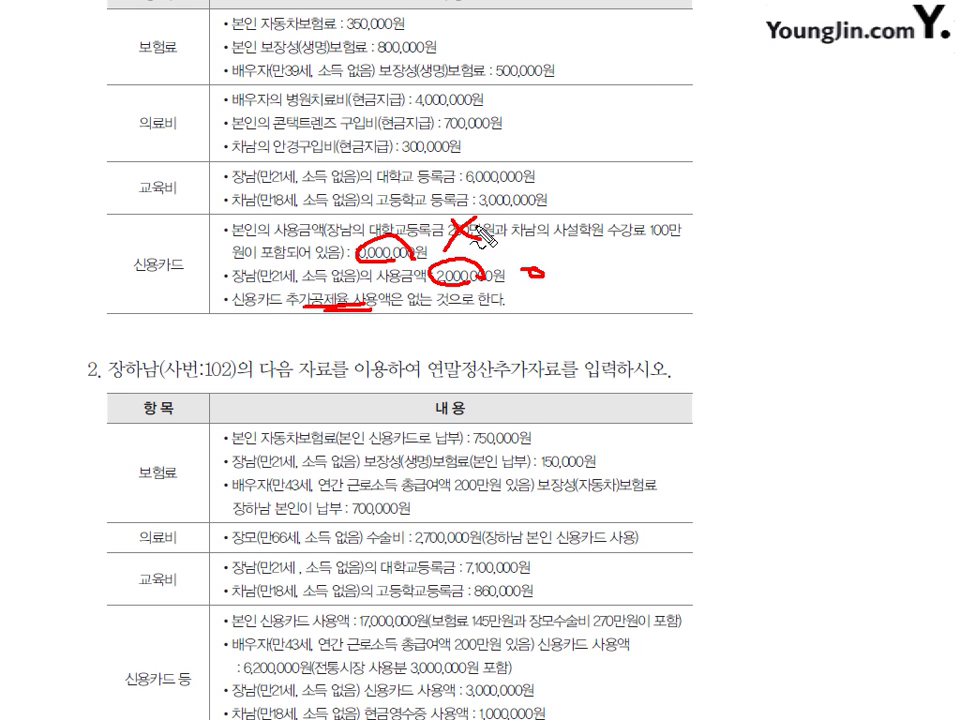
key(Escape)
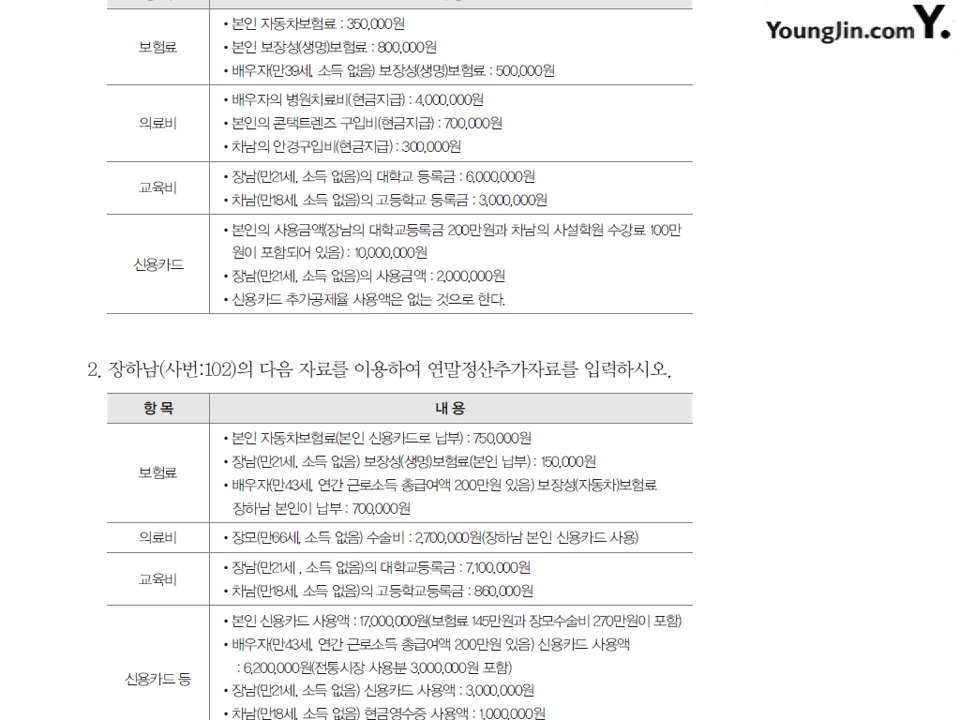
key(alt+Tab)
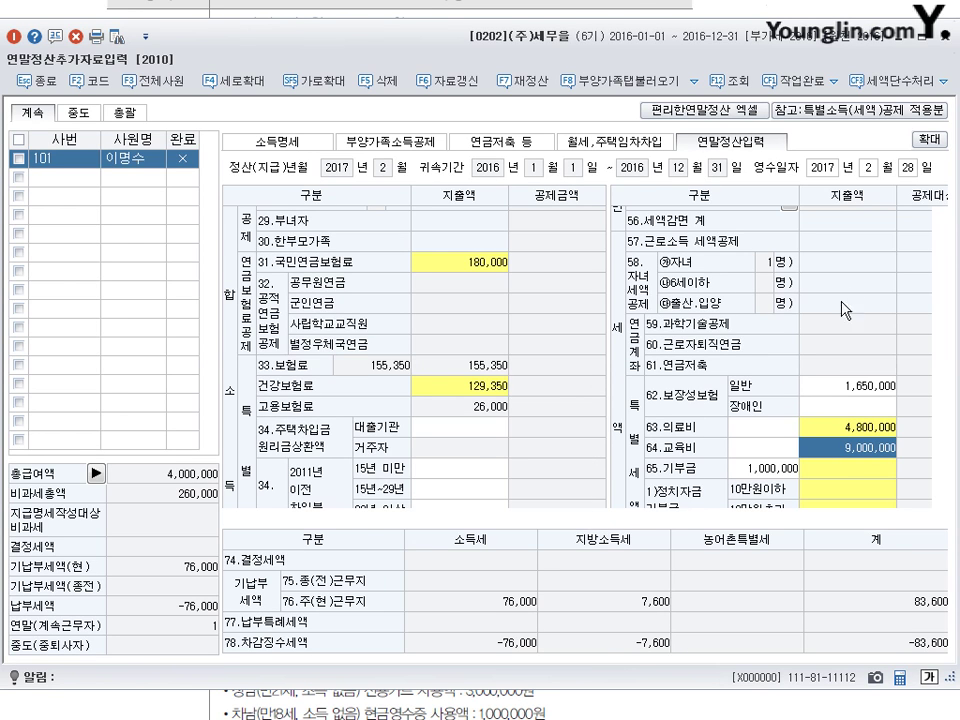
- Scroll the settlement grid to row 42 신용카드 등 사용액 and open its 지출액 details
click(456, 385)
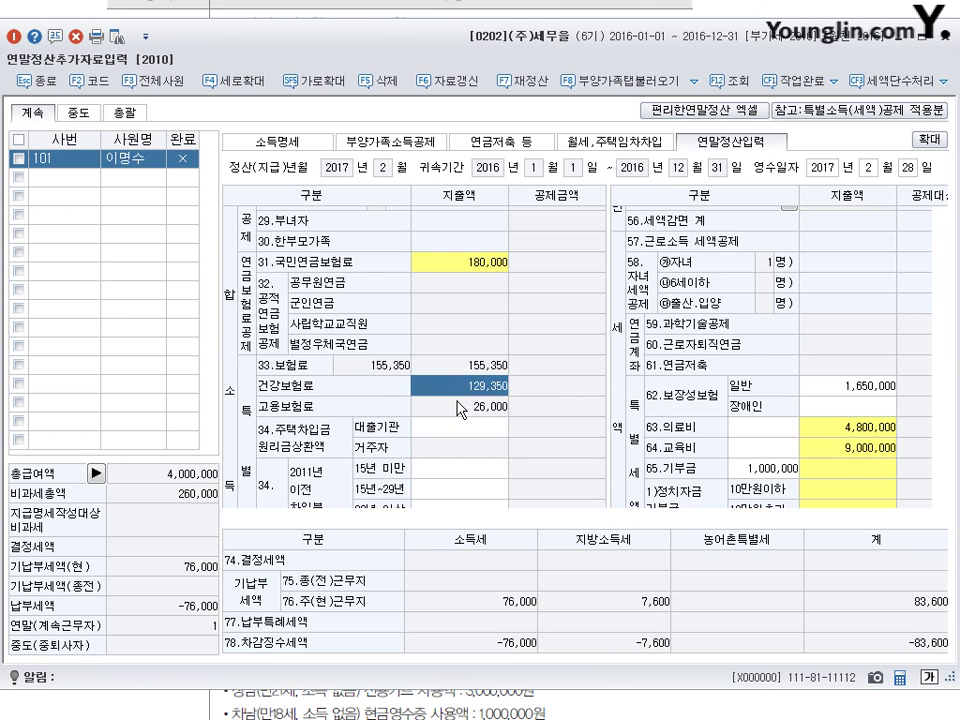
scroll(456, 350, down, 5)
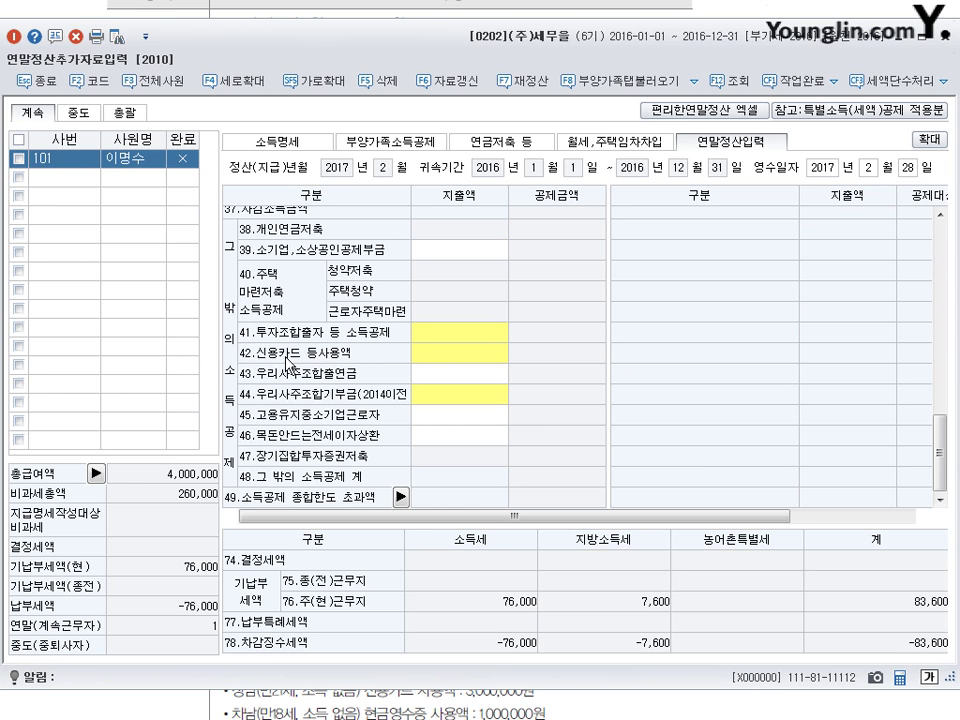
click(455, 356)
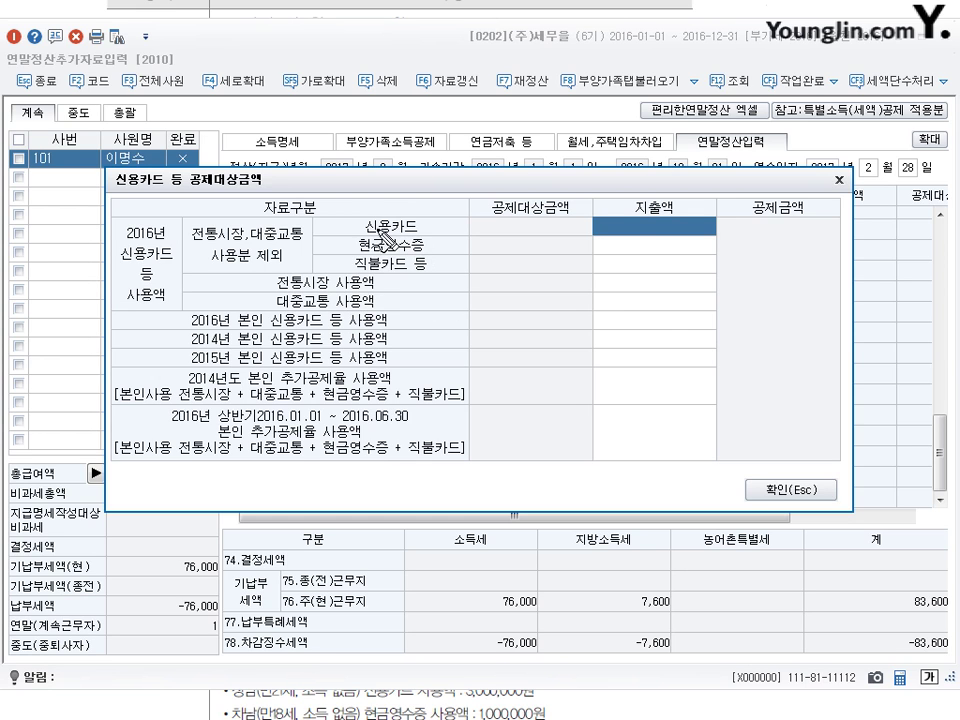
- Mark the 신용카드 line, 대중교통 사용액 line and spending cell in red, then clear the markup
drag(344, 214, 359, 211)
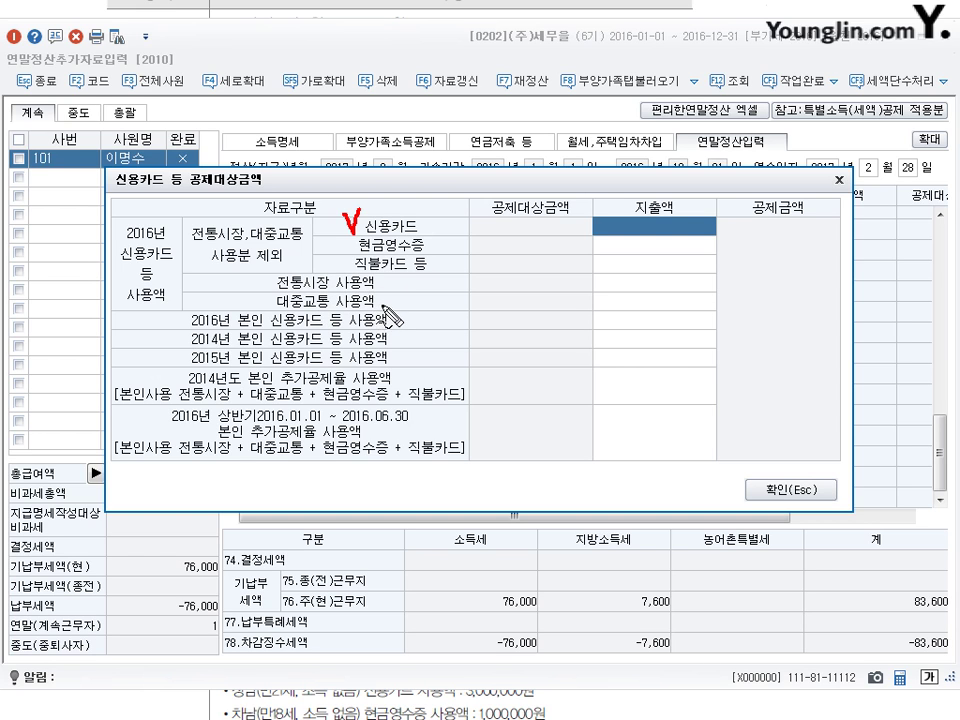
drag(379, 298, 390, 303)
mouse_move(657, 238)
mouse_down()
mouse_move(621, 238)
mouse_move(672, 236)
mouse_up()
key(Escape)
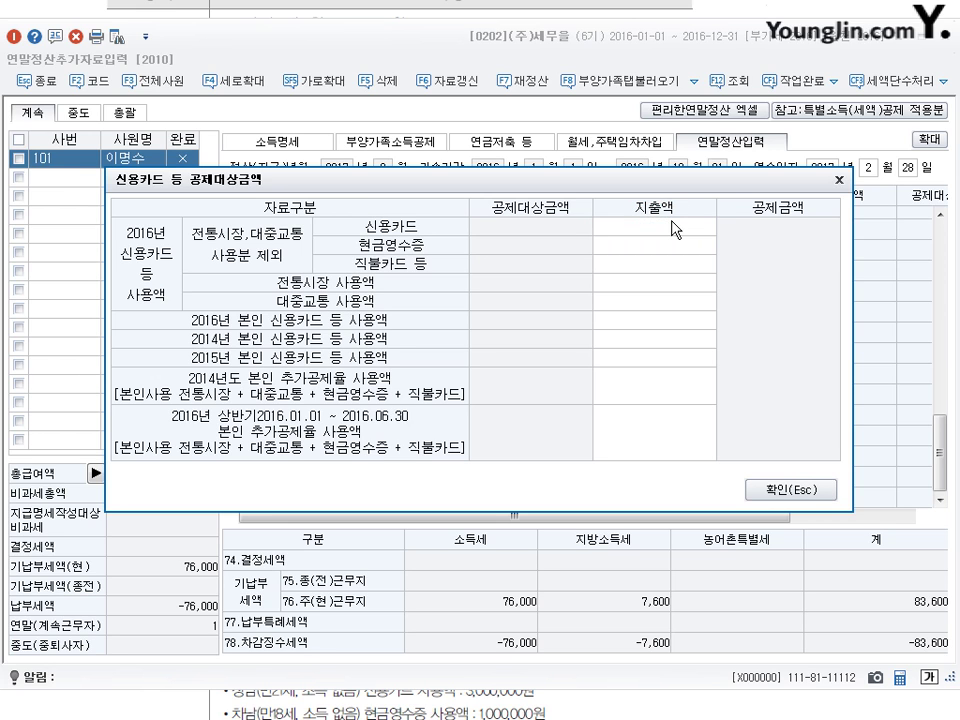
- Enter 10,000,000 as 신용카드 spending and move down to the 2016 본인 신용카드 등 사용액 line
click(673, 227)
text(10000000)
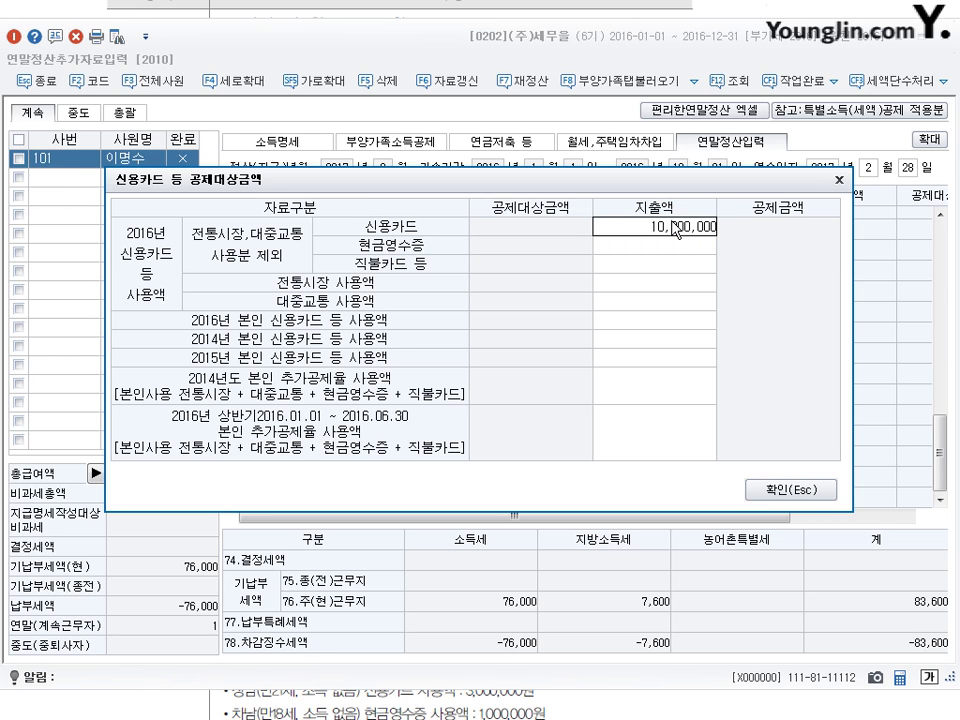
click(670, 248)
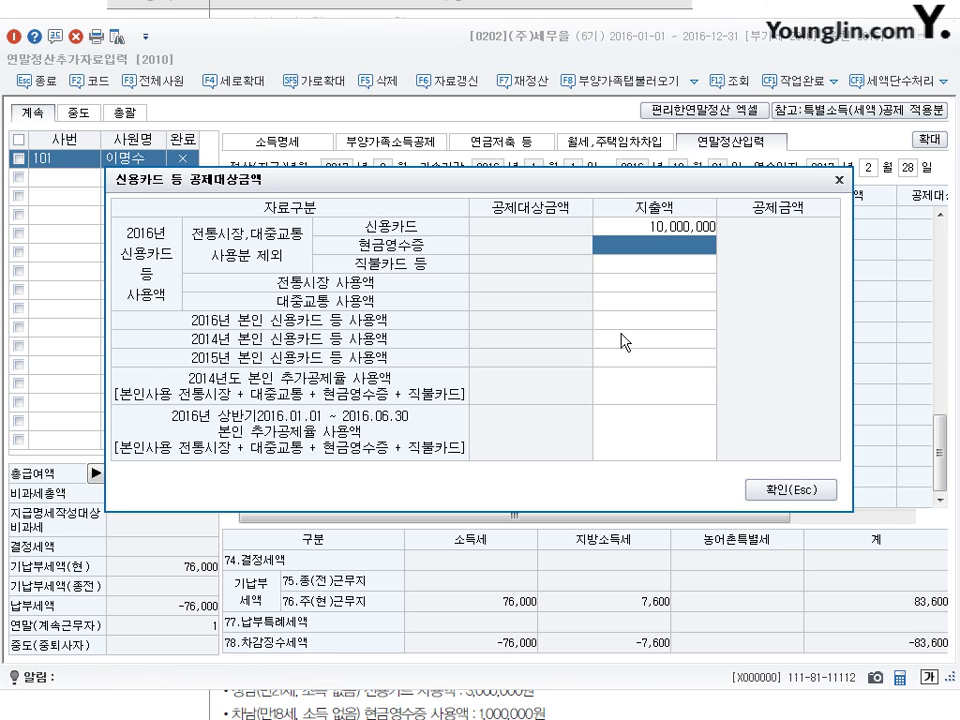
click(658, 320)
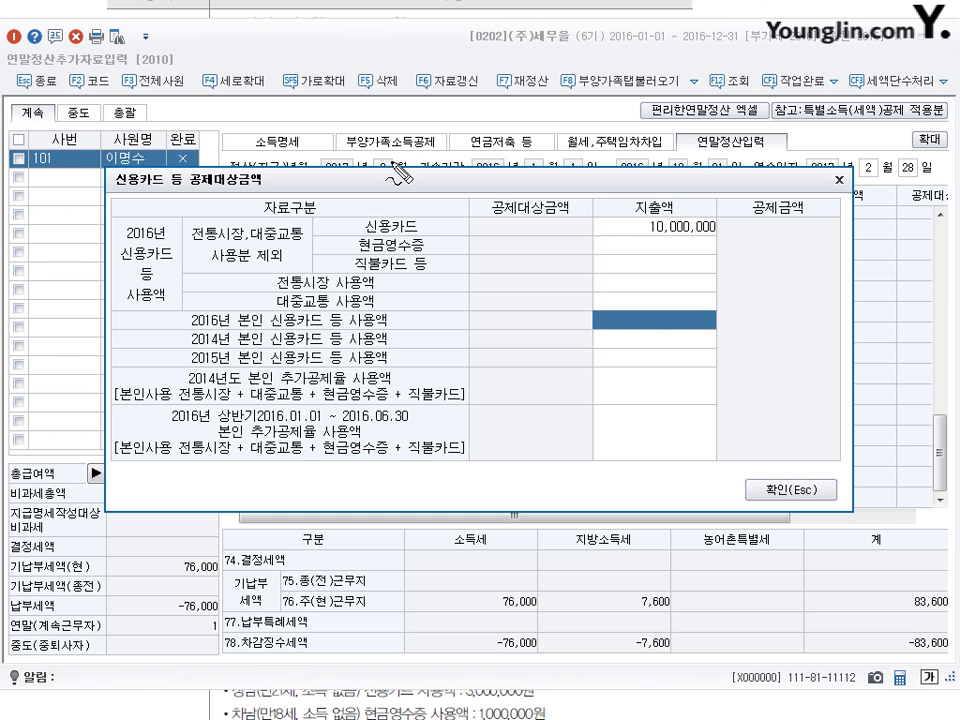
- Circle the 부양가족소득공제, 소득명세 and 연말정산입력 section names, with an arrow to the dependents import feature
mouse_move(400, 155)
mouse_down()
mouse_move(352, 135)
mouse_move(423, 121)
mouse_move(444, 141)
mouse_move(412, 163)
mouse_up()
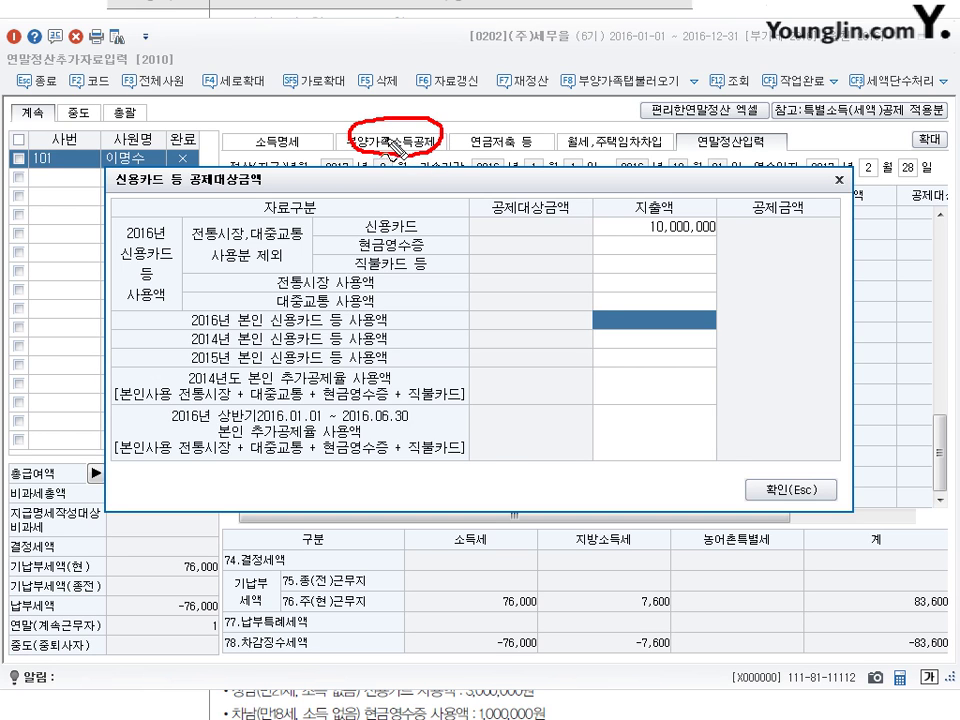
mouse_move(300, 126)
mouse_down()
mouse_move(255, 135)
mouse_move(280, 155)
mouse_move(362, 112)
mouse_up()
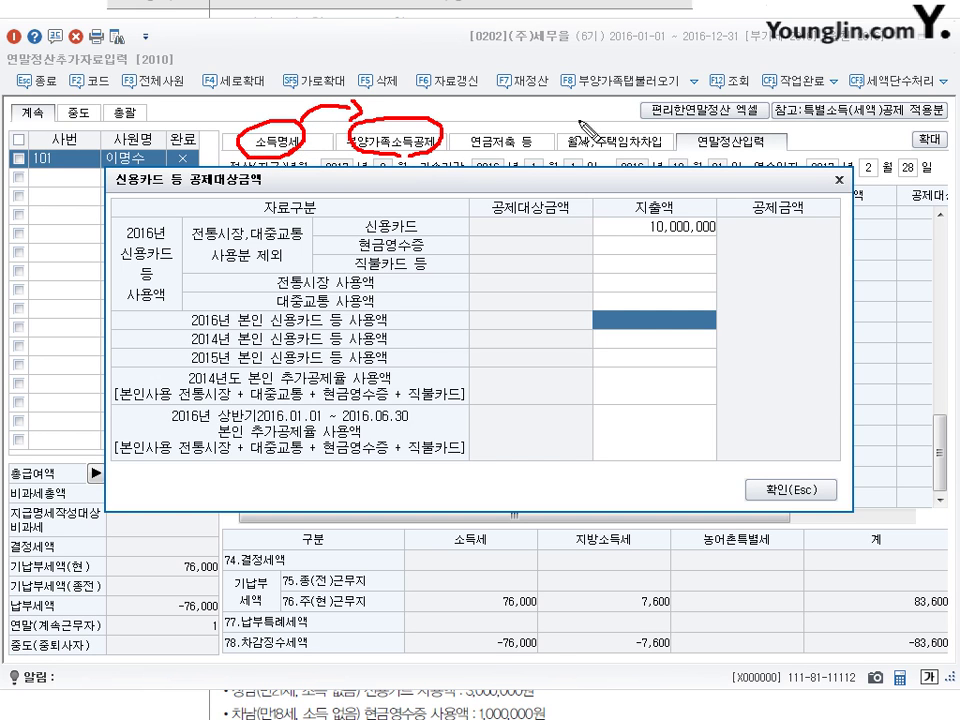
drag(448, 128, 472, 100)
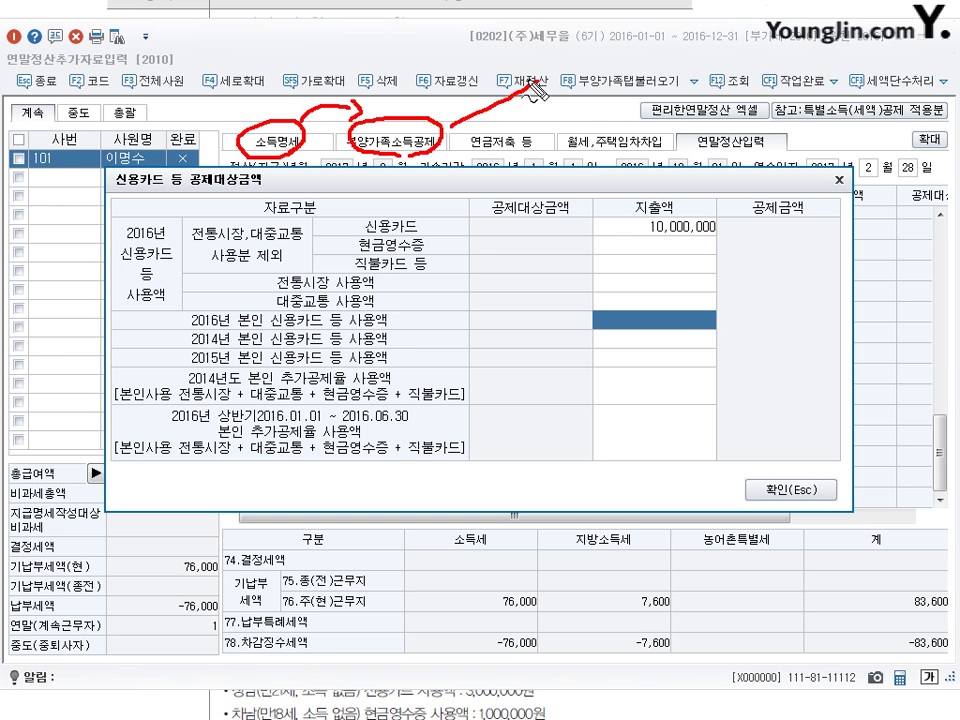
mouse_move(533, 84)
mouse_down()
mouse_move(566, 74)
mouse_move(556, 80)
mouse_move(630, 100)
mouse_up()
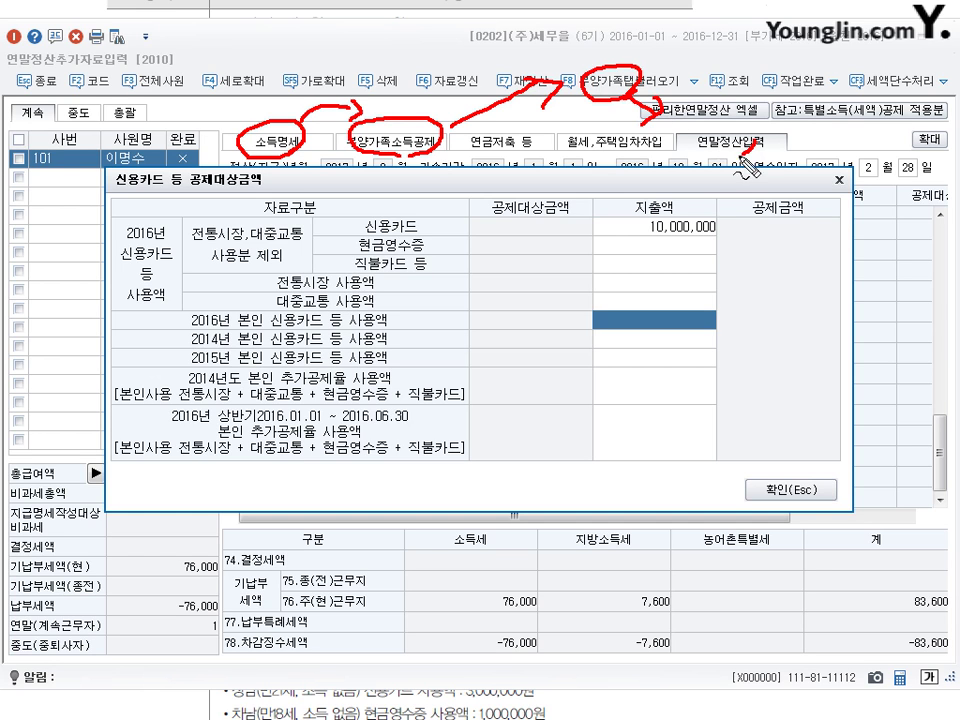
mouse_move(743, 168)
mouse_down()
mouse_move(700, 140)
mouse_move(760, 163)
mouse_up()
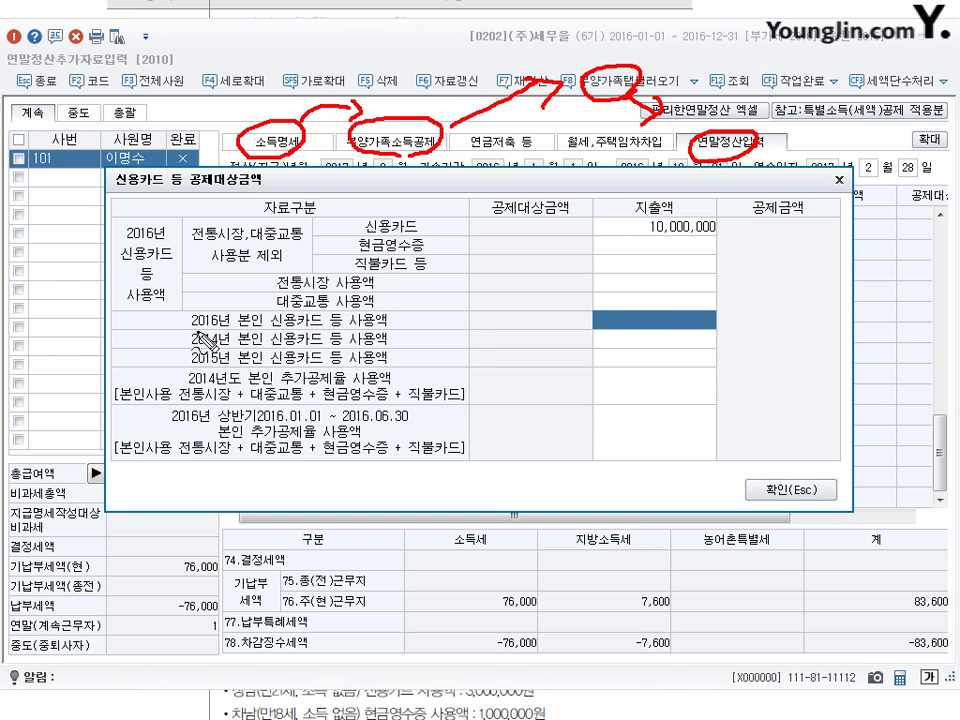
- Mark the 2016 본인 신용카드 cell and the 10,000,000 amount in red, then clear all annotations
drag(437, 323, 545, 322)
mouse_move(645, 302)
mouse_down()
mouse_move(690, 325)
mouse_move(652, 326)
mouse_up()
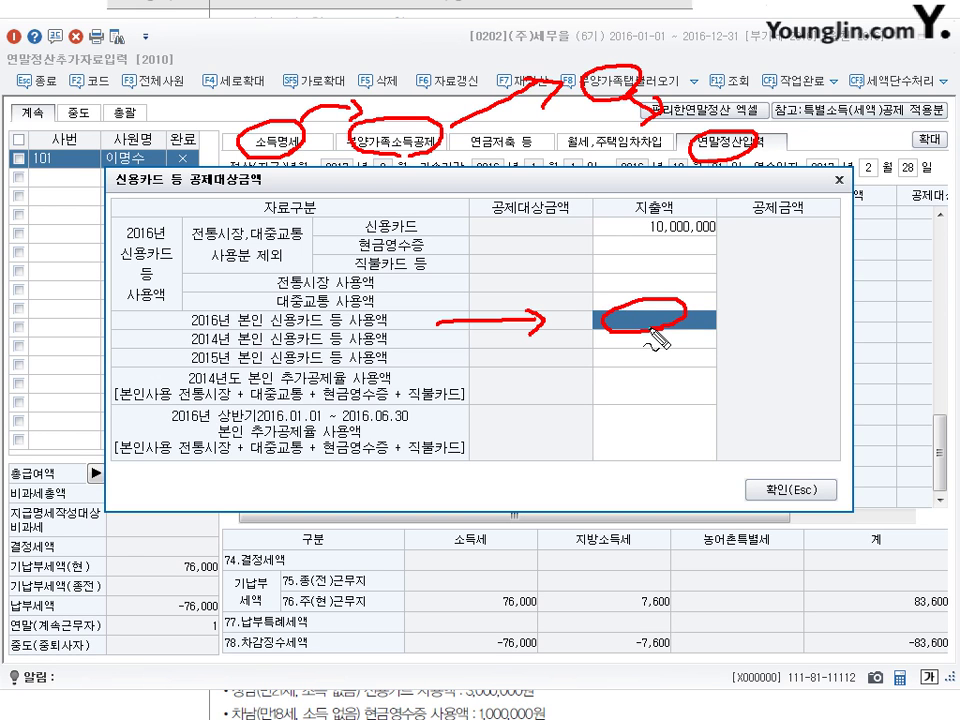
mouse_move(705, 208)
mouse_down()
mouse_move(640, 222)
mouse_move(707, 238)
mouse_move(714, 210)
mouse_up()
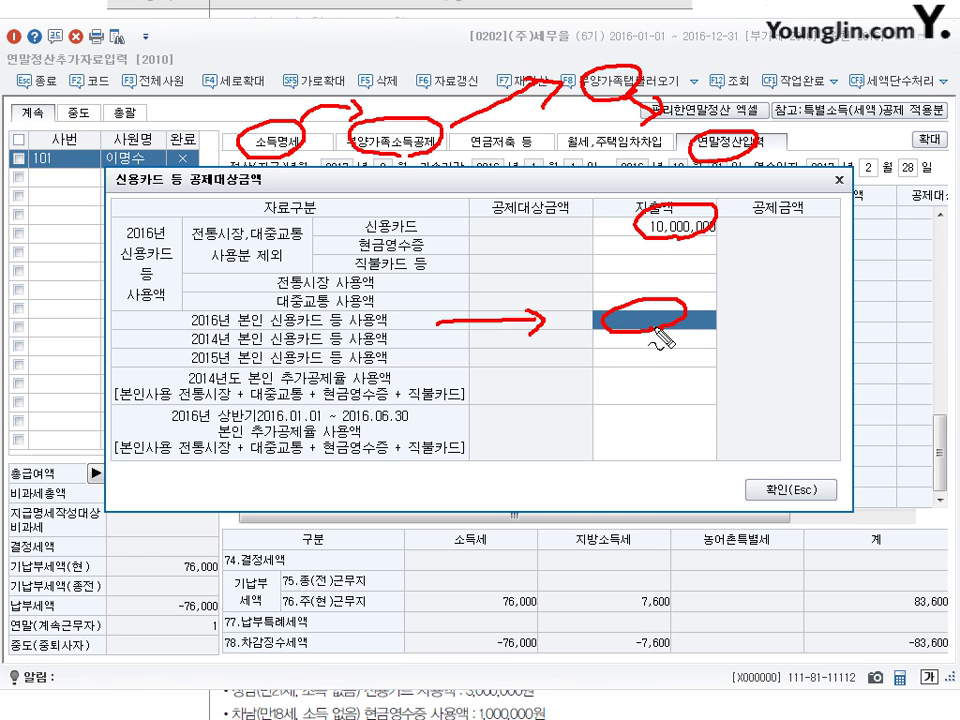
key(Escape)
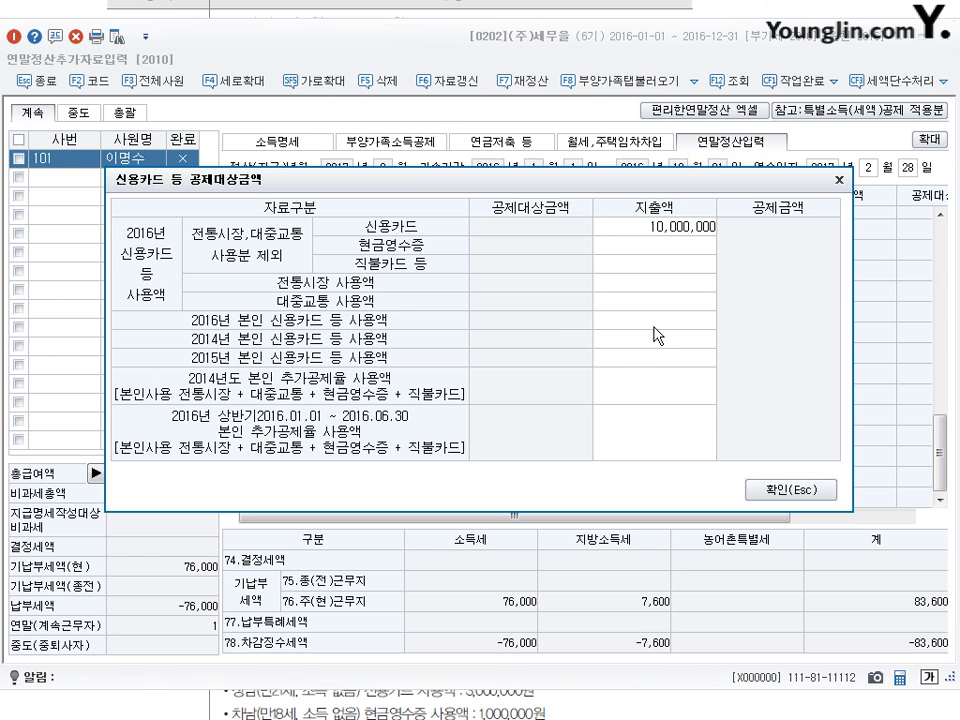
- Enter 10,000,000 in the 2016 본인 신용카드 등 사용액 row, erase it, and re-enter it
click(654, 326)
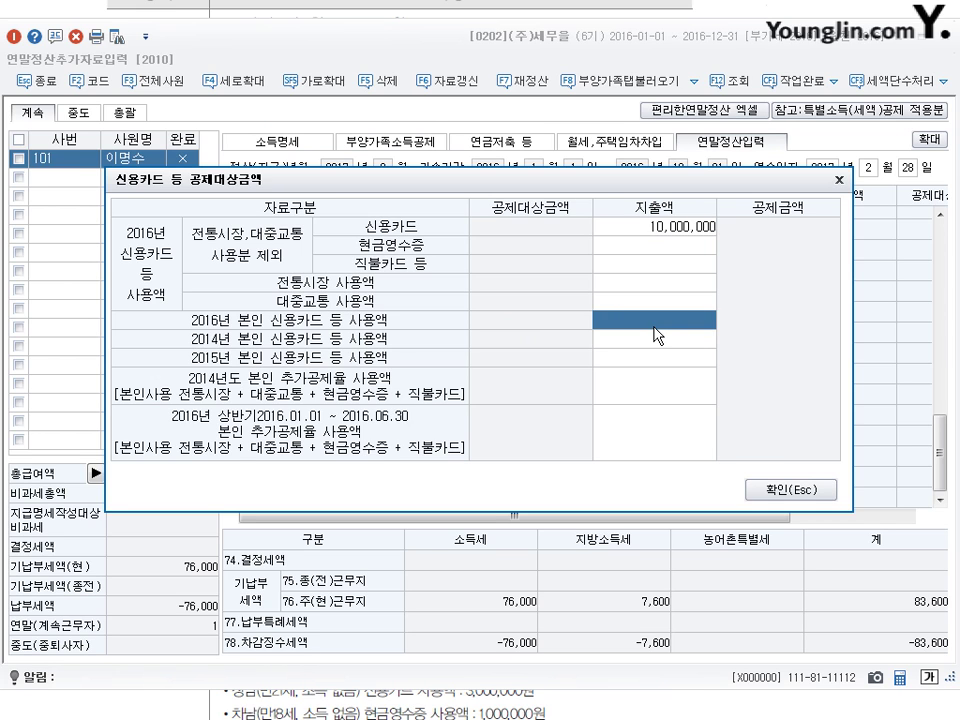
text(10000000)
key(Return)
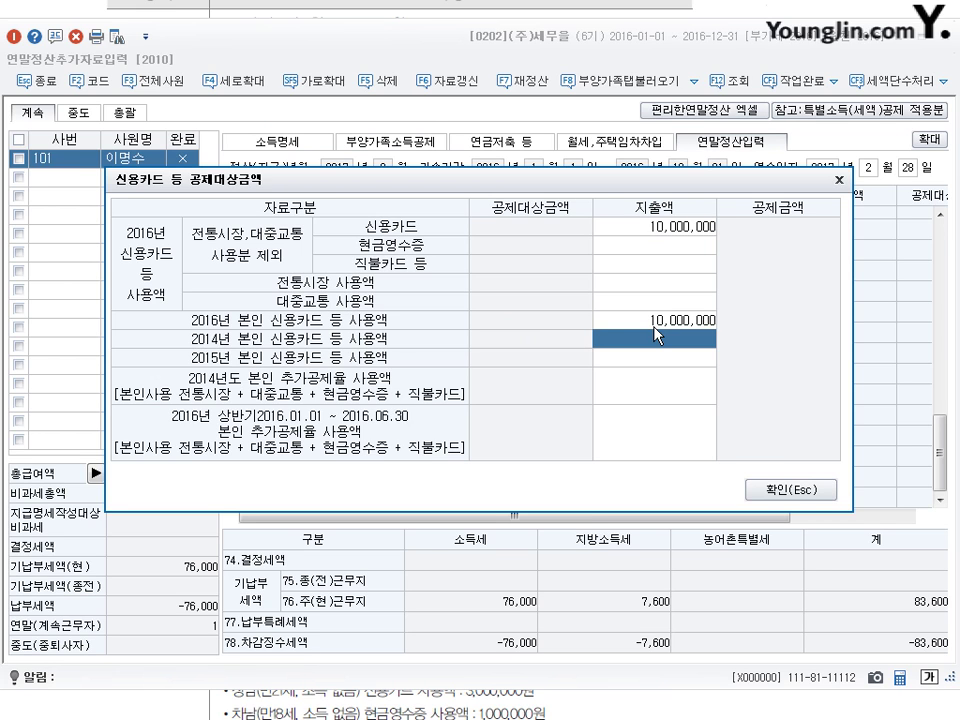
click(654, 326)
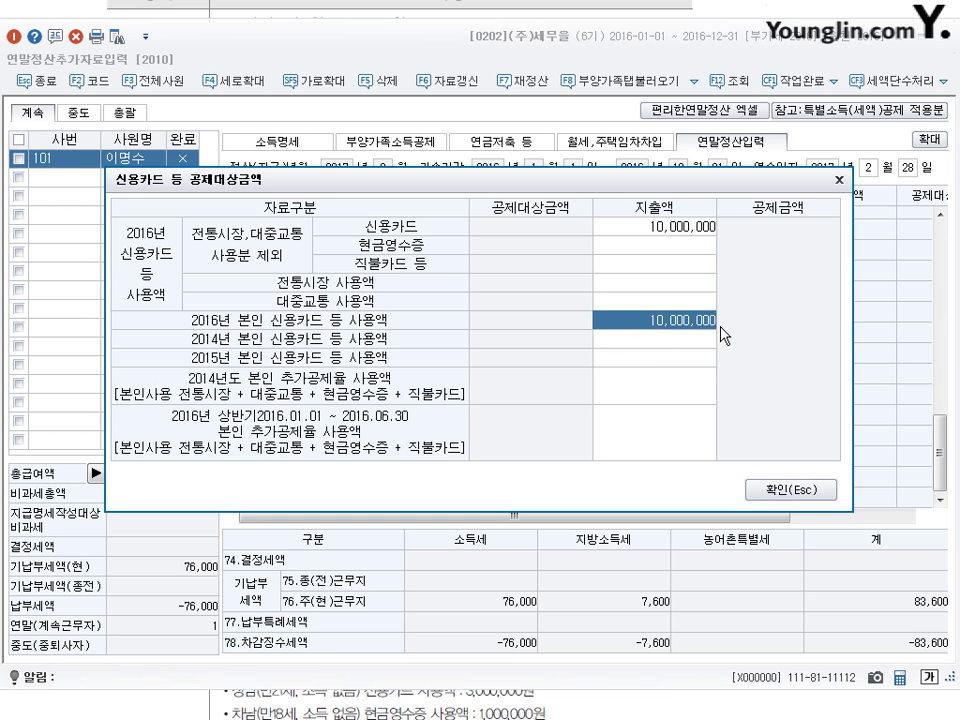
key(Delete)
key(Up)
key(Up)
key(Up)
key(Up)
key(Up)
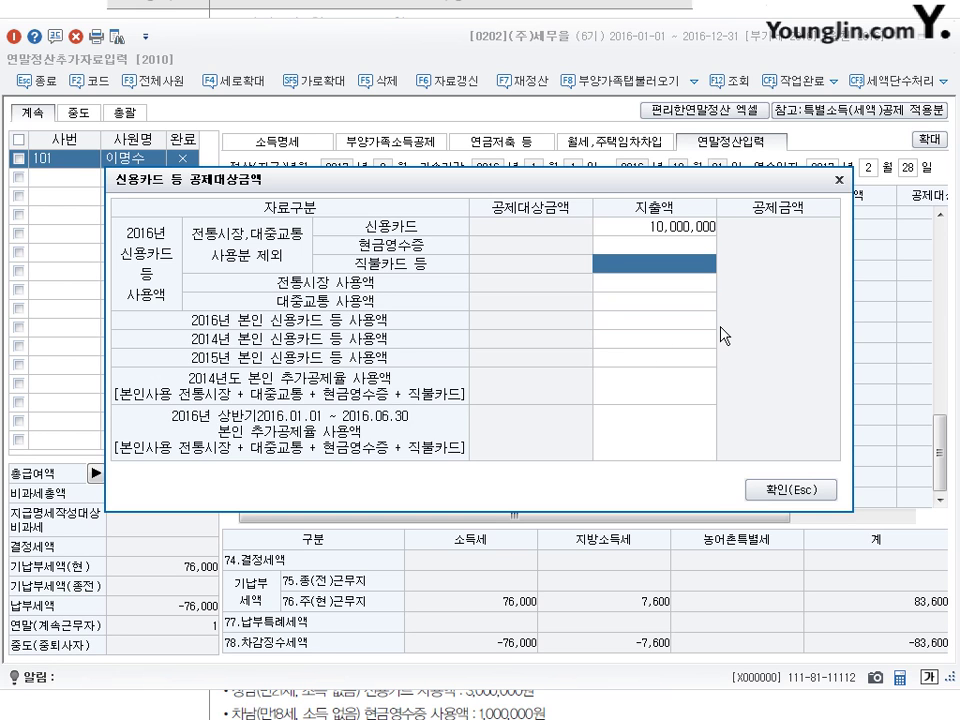
key(Down)
key(Down)
key(Down)
key(Down)
key(Down)
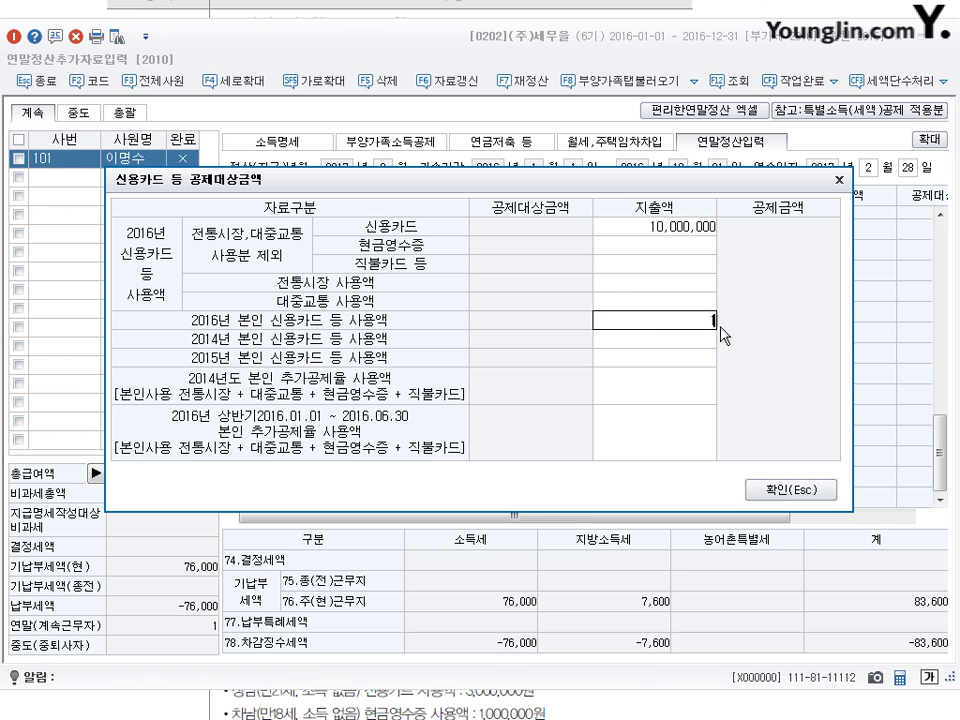
text(10000000)
key(Return)
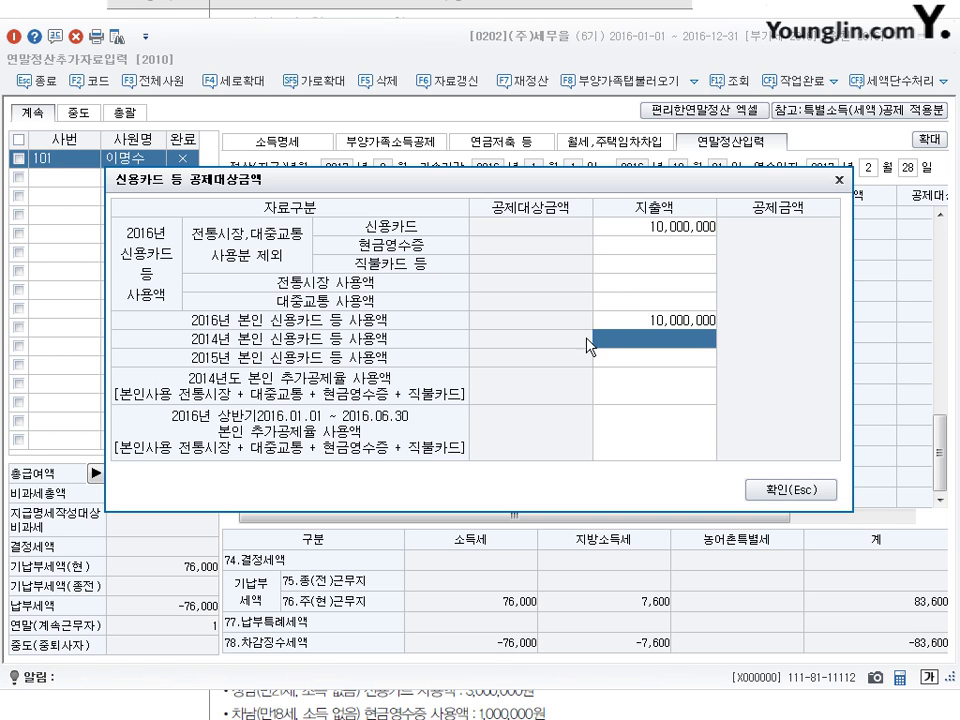
key(Up)
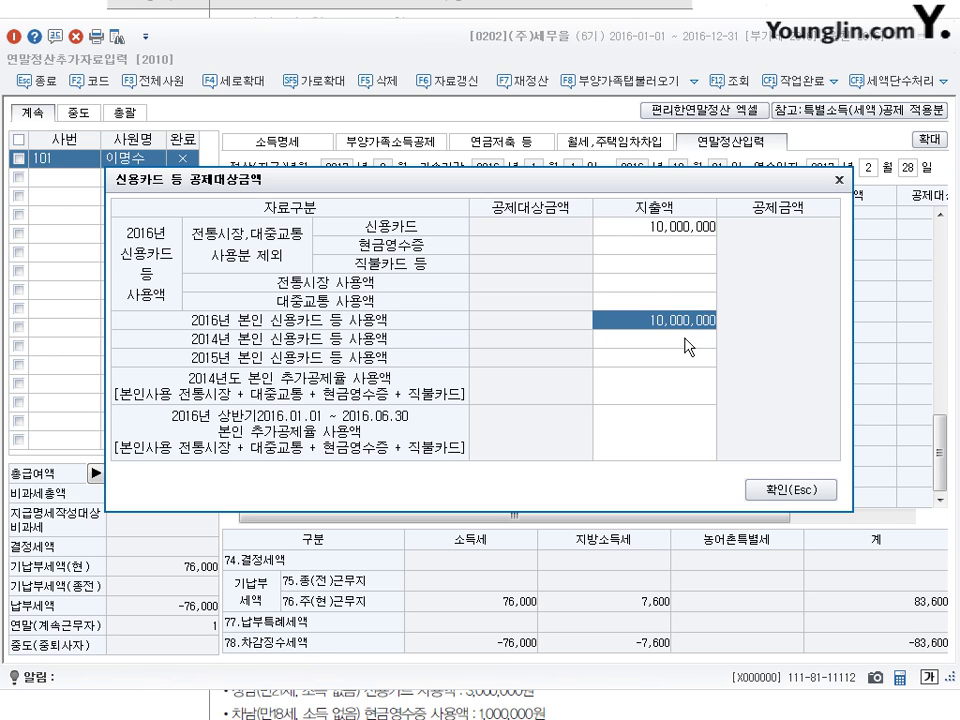
- Empty the 2016 own-use row, confirm the dialog with only 10,000,000 신용카드, and switch to the textbook
click(680, 228)
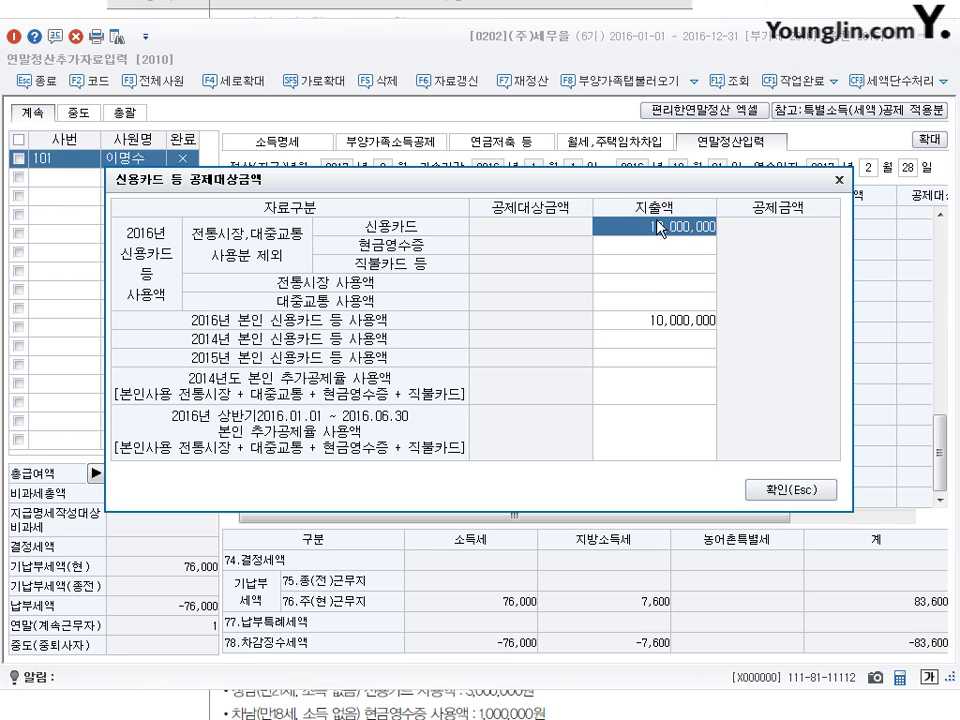
click(664, 308)
click(690, 325)
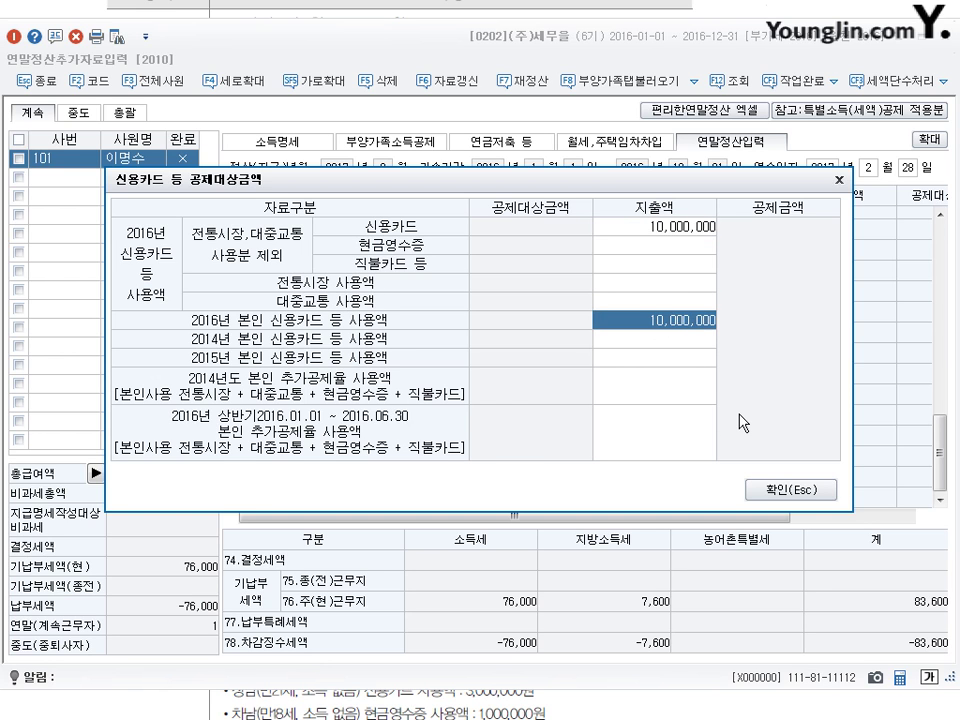
key(BackSpace)
key(Return)
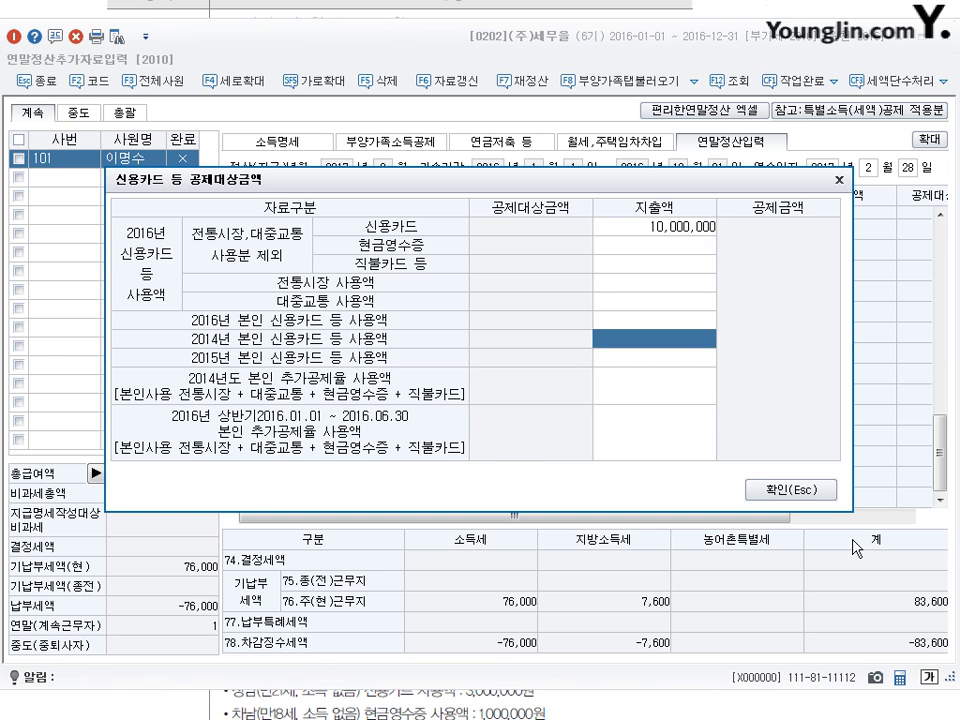
click(830, 496)
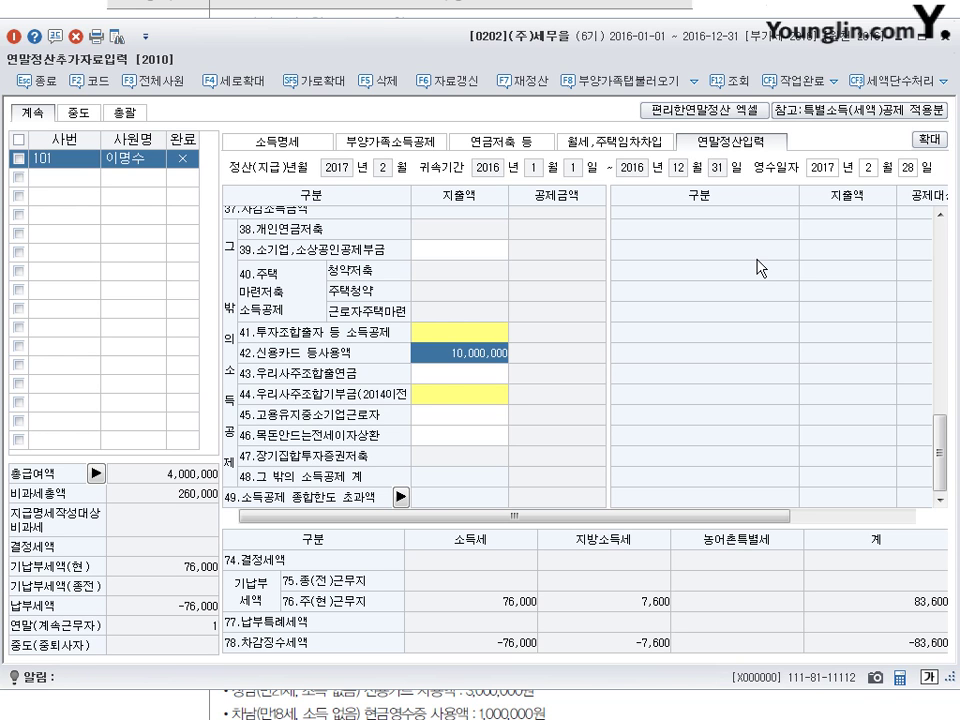
key(alt+Tab)
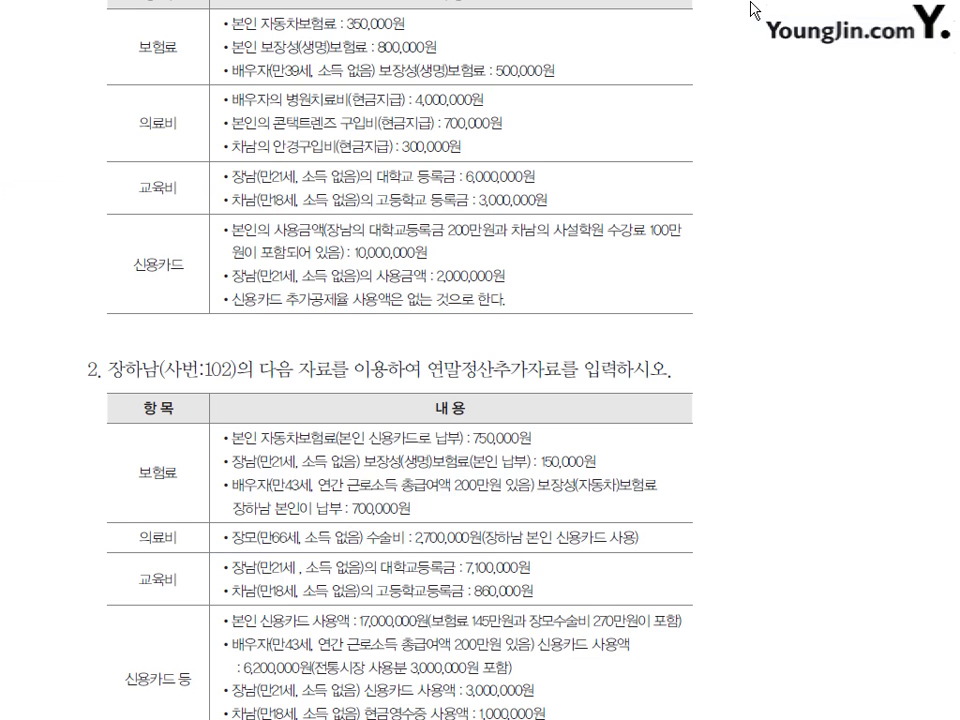
- Scroll to problem 2 and mark the 750,000원 insurance amount and its 신용카드 payment note in red
scroll(500, 424, down, 4)
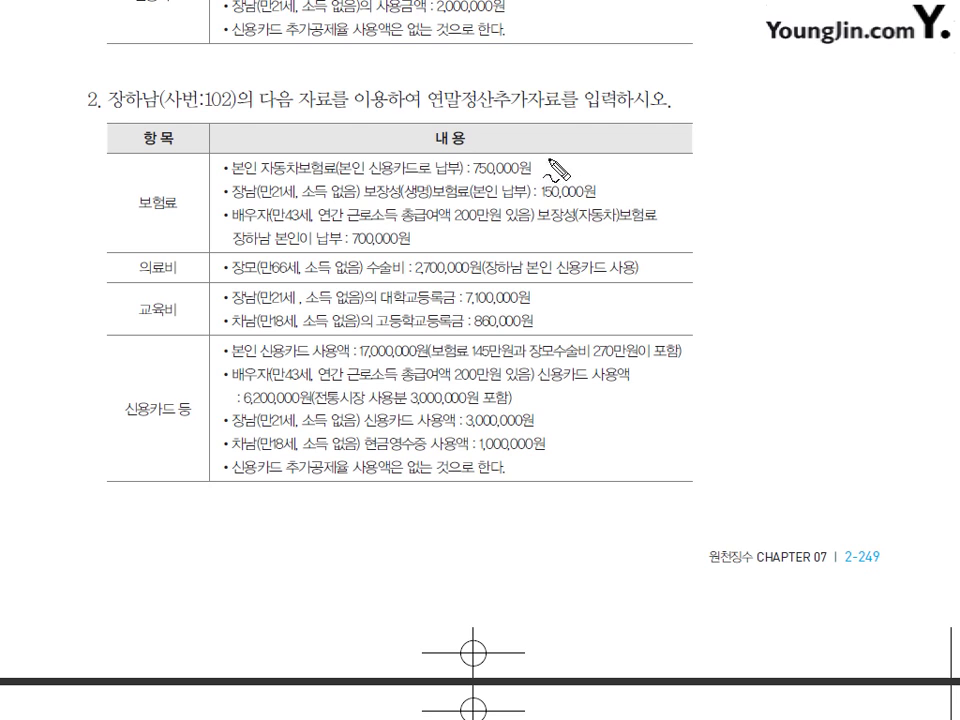
drag(548, 159, 546, 160)
mouse_move(358, 175)
mouse_down()
mouse_move(427, 175)
mouse_move(390, 187)
mouse_up()
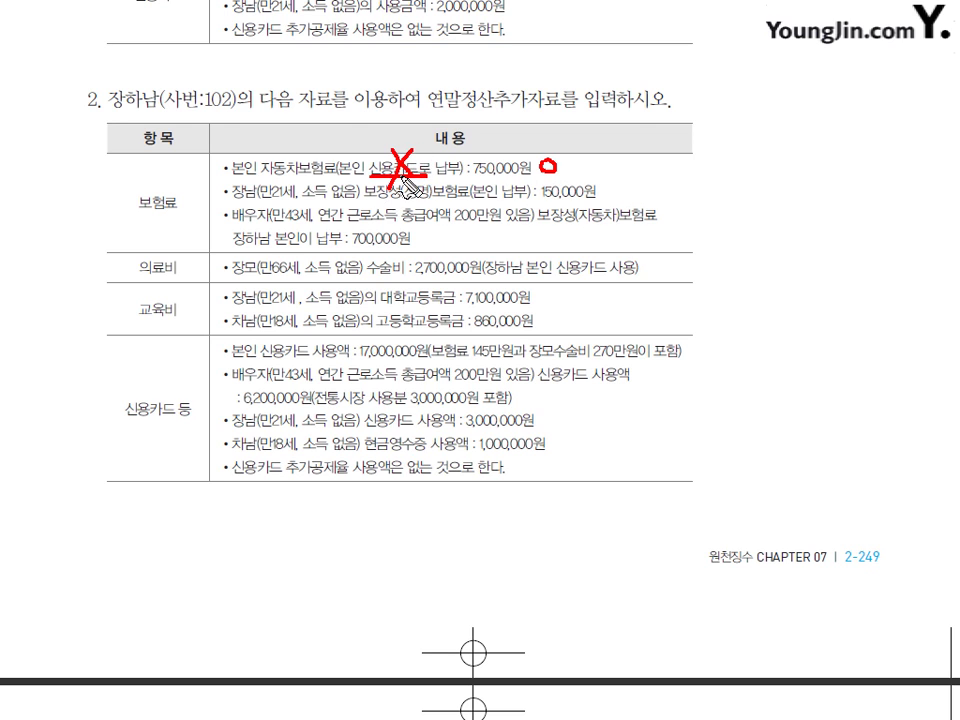
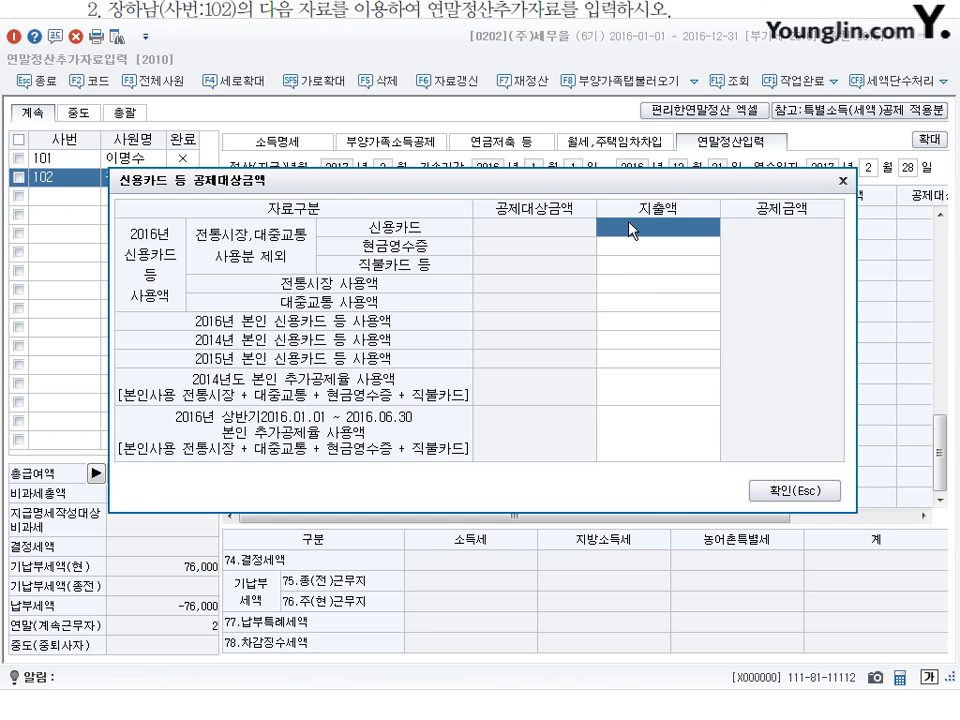
- Enter 3,000,000 traditional market, 1,000,000 cash receipt and 21,750,000 credit card spending, then confirm with 확인
click(636, 287)
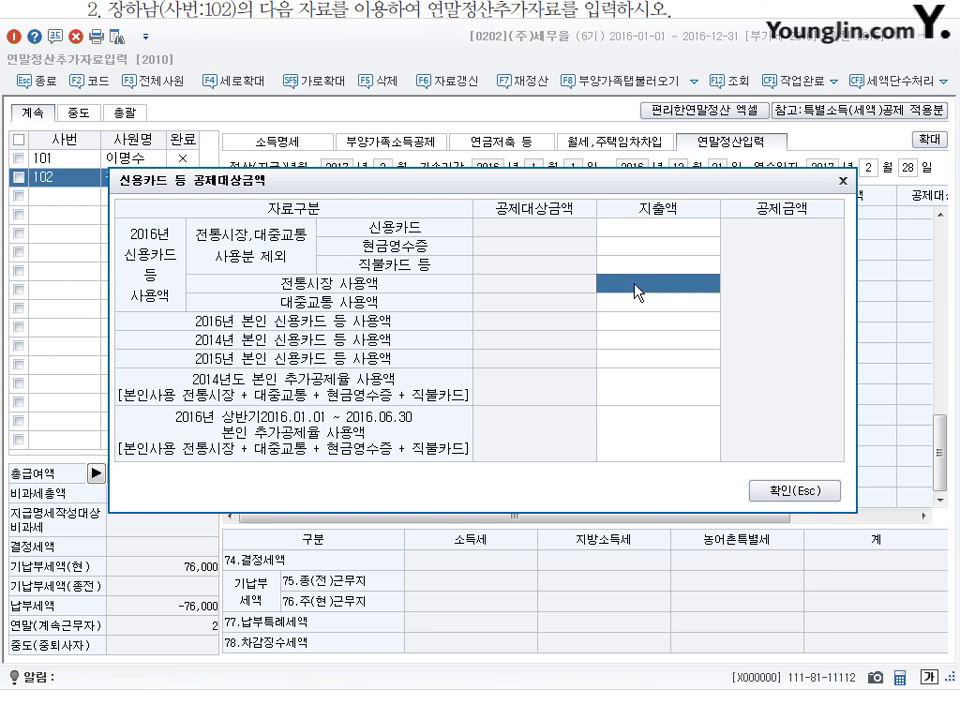
text(3000000)
key(Return)
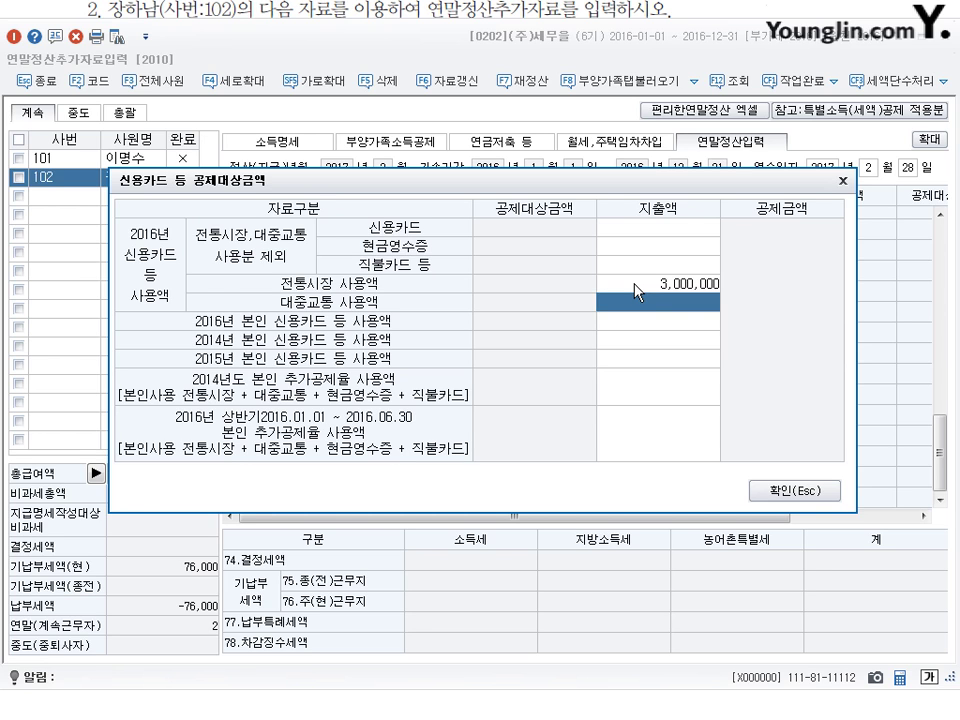
click(653, 250)
text(1000000)
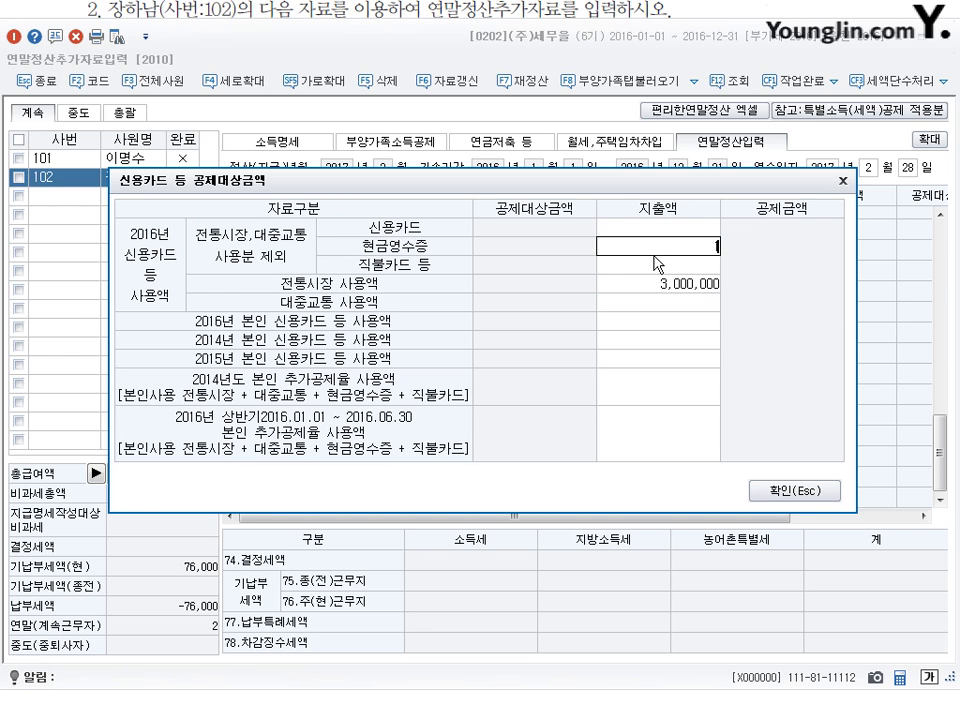
key(Return)
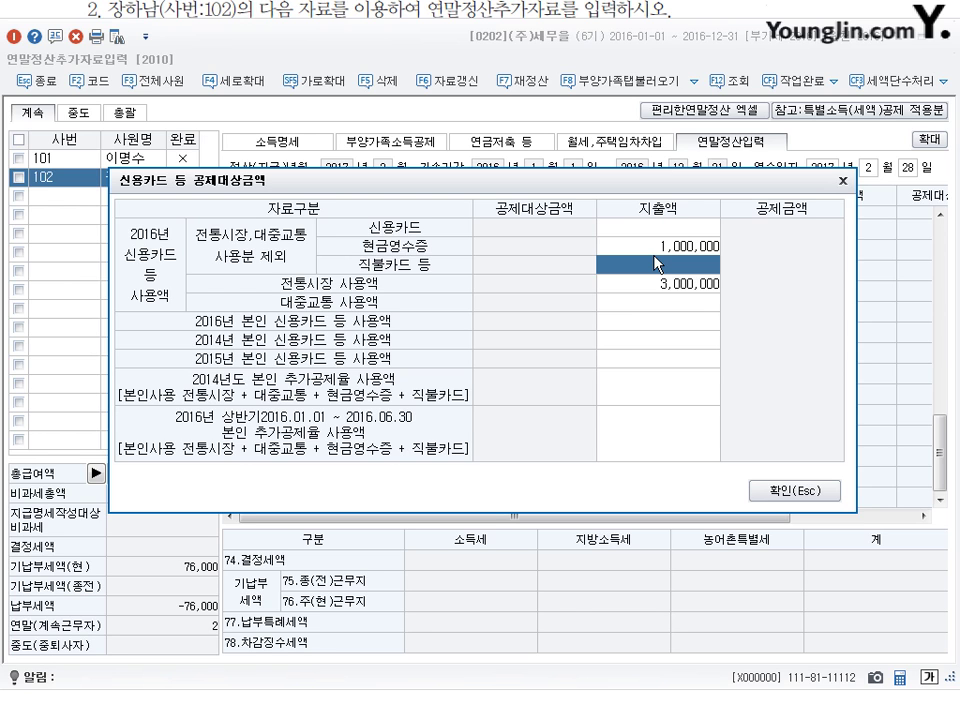
key(Up)
key(Up)
text(21,750)
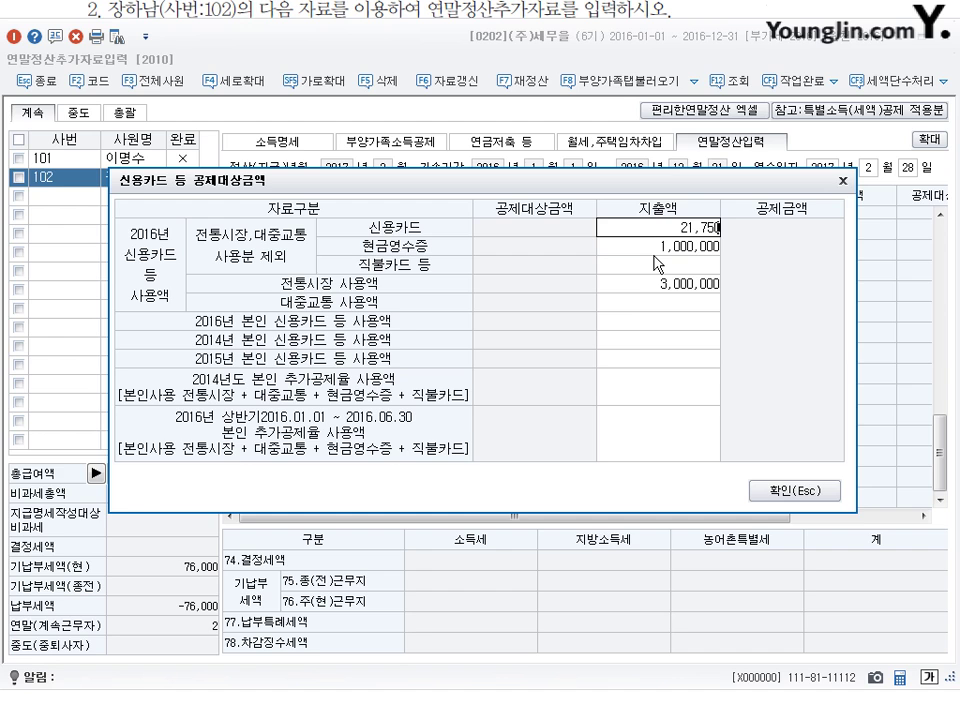
text(,000)
key(Return)
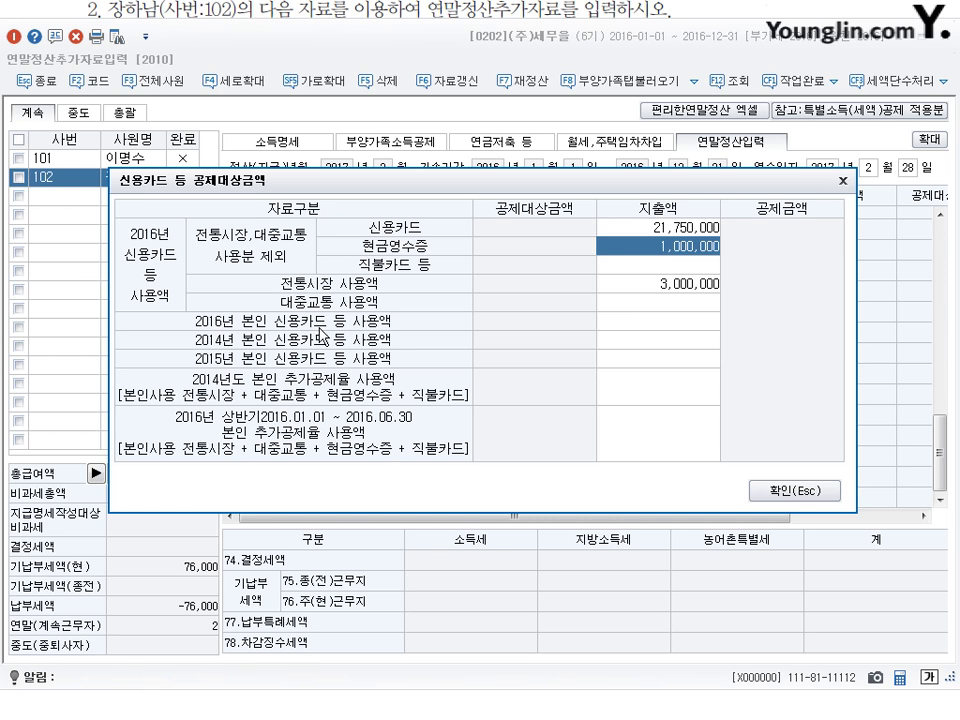
click(692, 322)
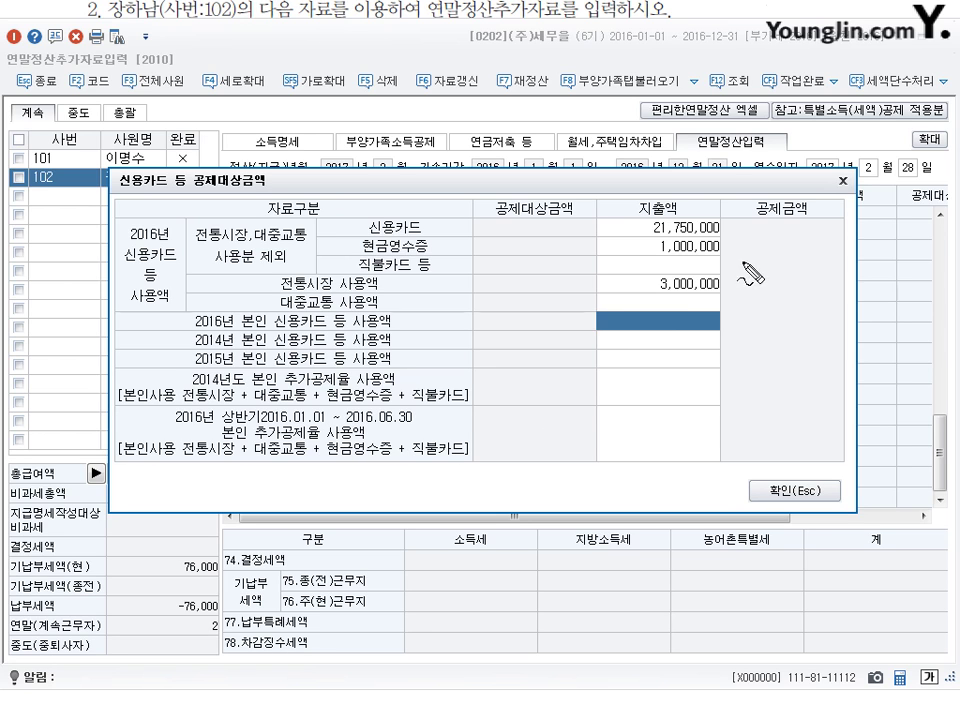
click(681, 340)
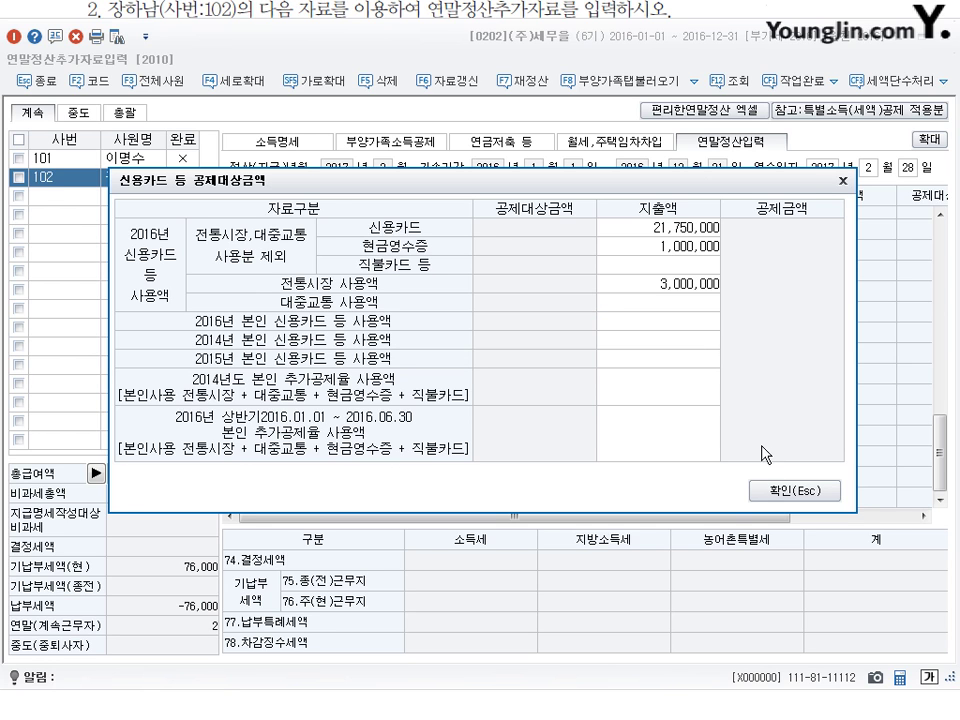
click(790, 491)
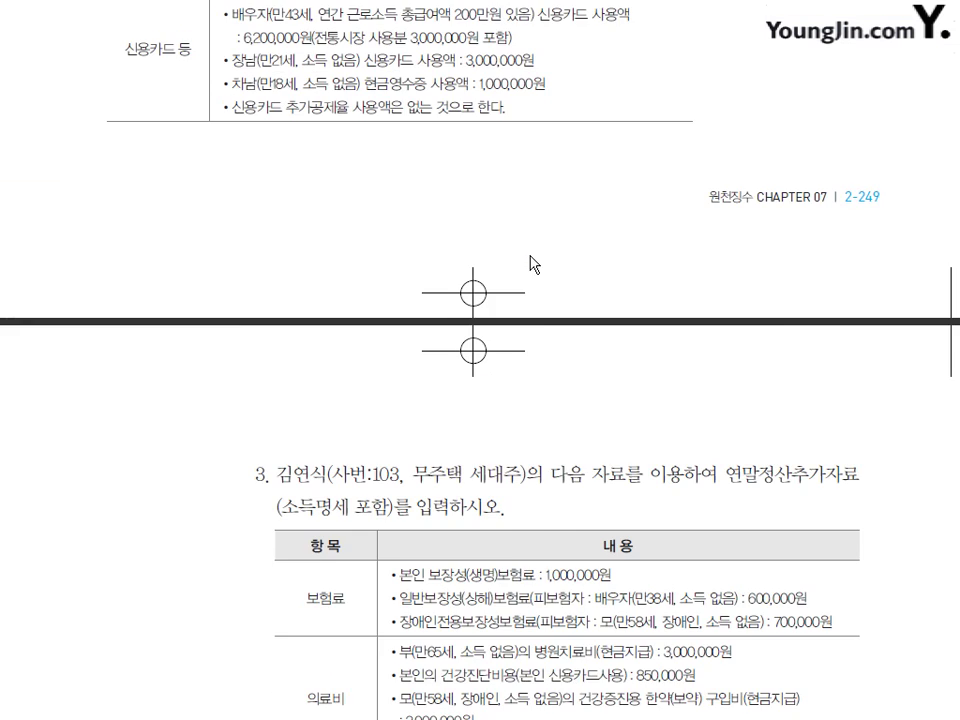
scroll(530, 264, down, 5)
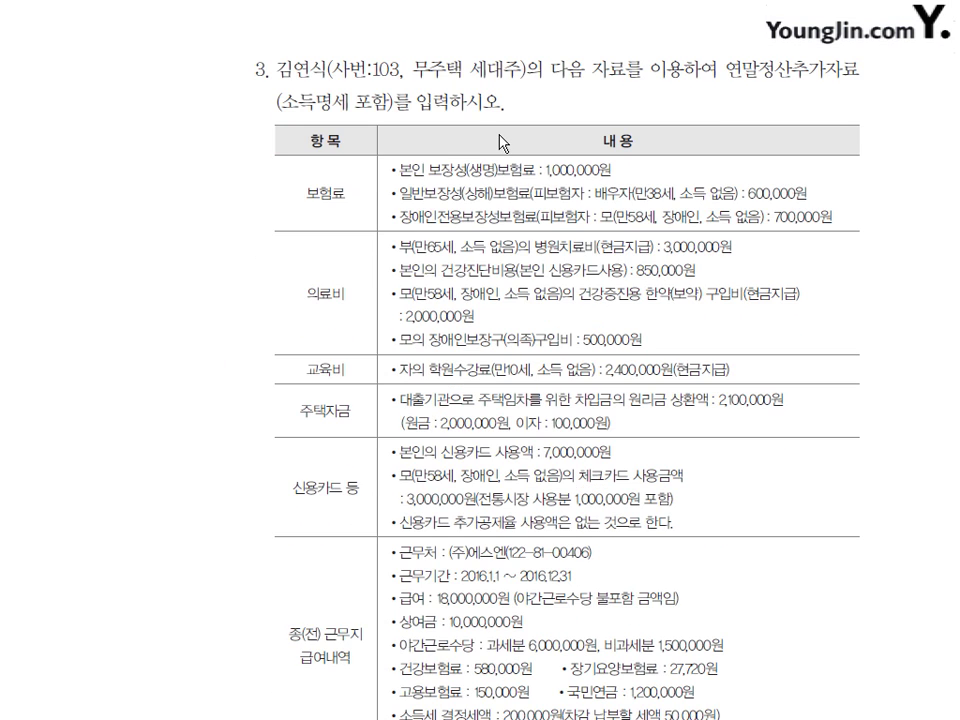
scroll(503, 143, down, 1)
scroll(470, 60, up, 1)
mouse_move(300, 552)
mouse_down()
mouse_move(285, 663)
mouse_move(287, 692)
mouse_move(300, 704)
mouse_up()
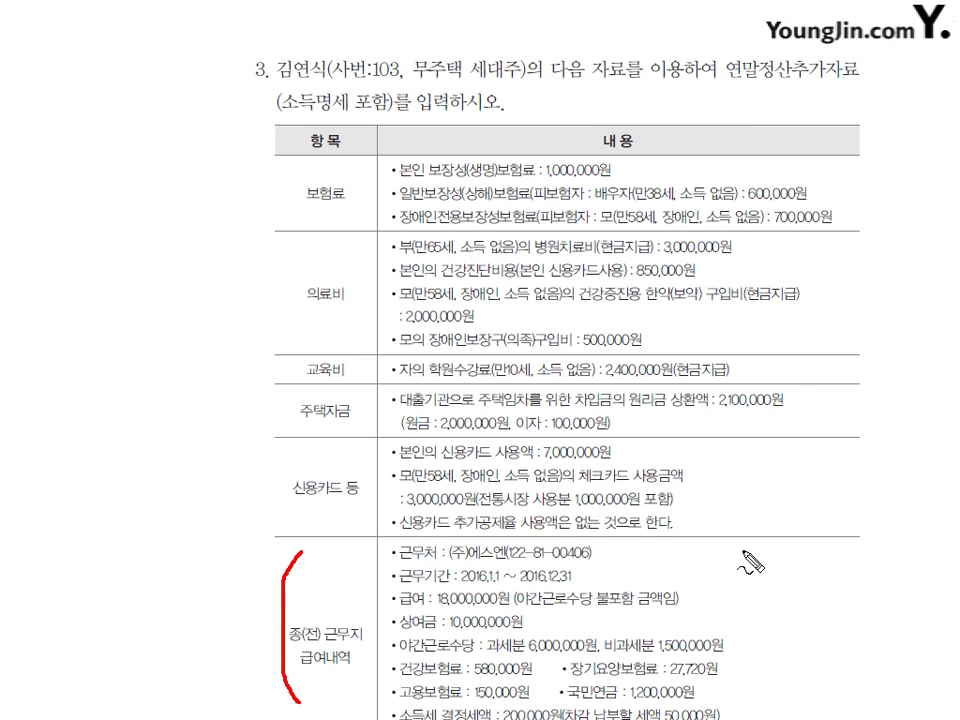
mouse_move(743, 550)
mouse_down()
mouse_move(765, 576)
mouse_move(771, 684)
mouse_move(752, 716)
mouse_up()
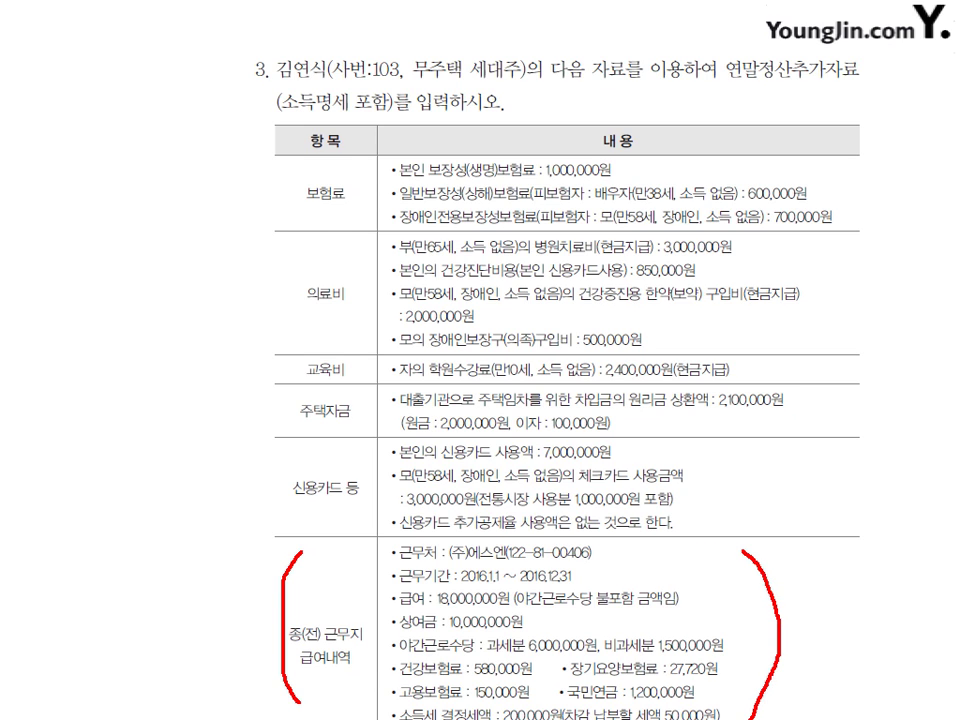
key(Escape)
key(alt+Tab)
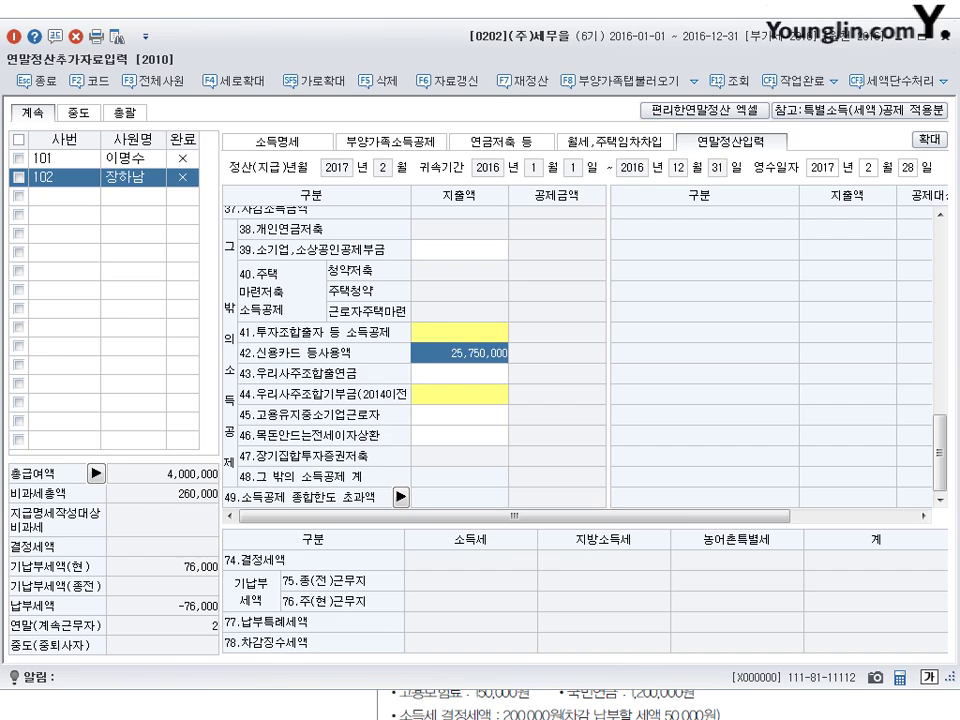
double_click(476, 45)
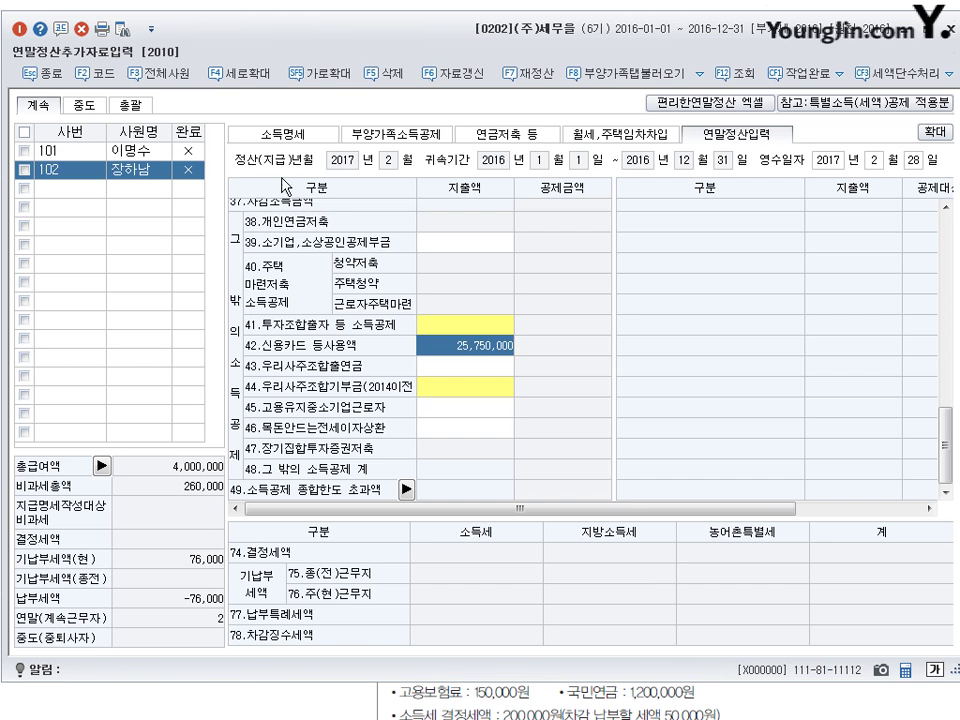
- Switch to the 소득명세 page and highlight the tabs from income details to settlement entry
click(295, 138)
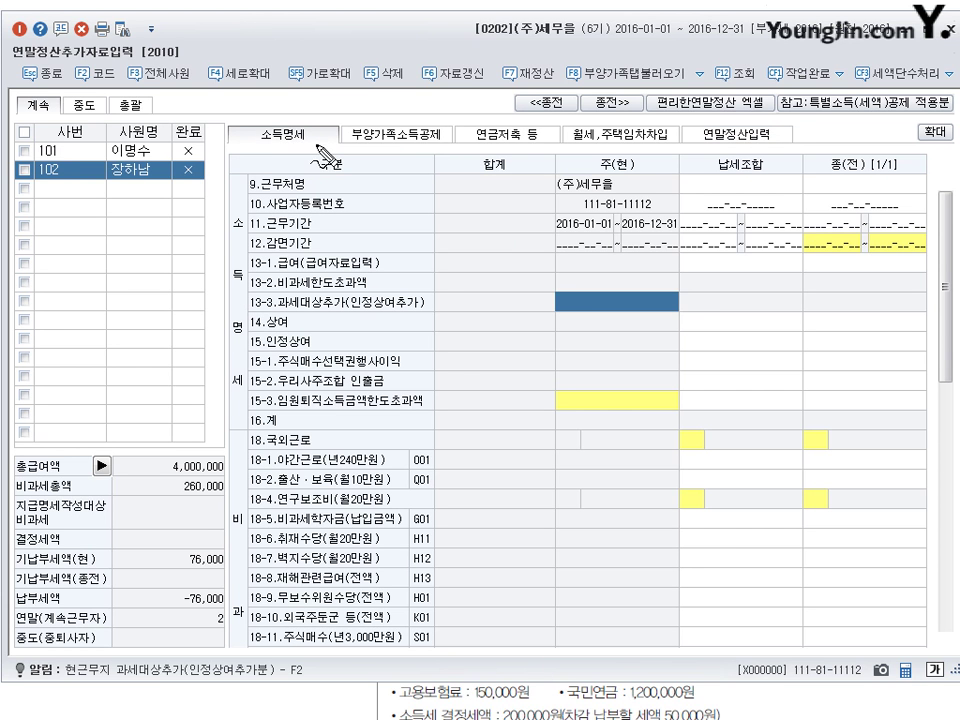
mouse_move(300, 124)
mouse_down()
mouse_move(262, 140)
mouse_move(314, 142)
mouse_up()
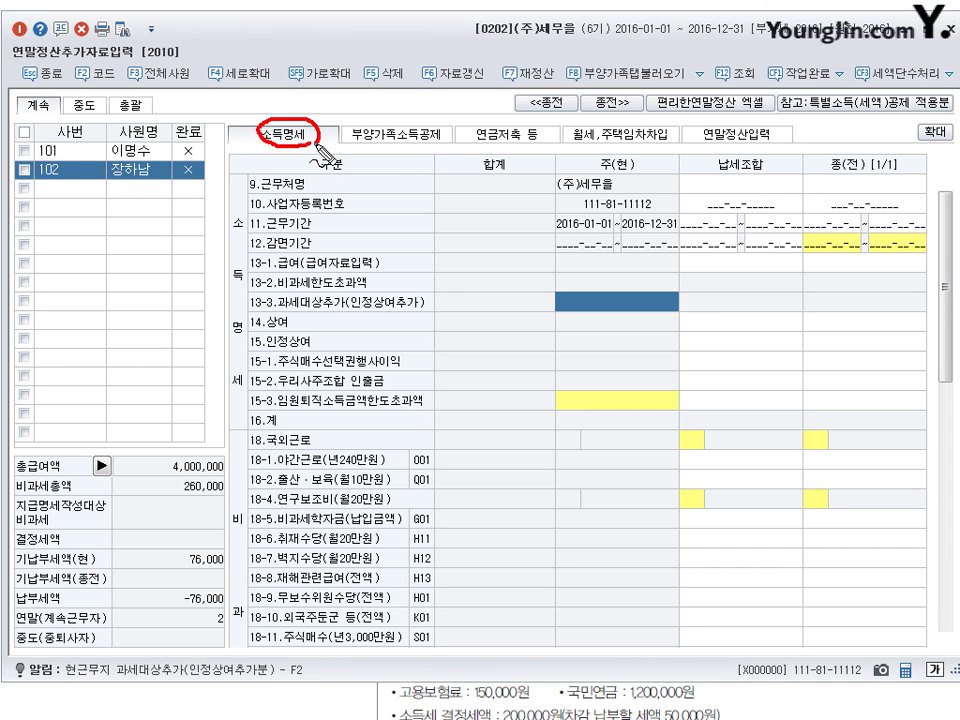
mouse_move(398, 118)
mouse_down()
mouse_move(352, 138)
mouse_move(406, 122)
mouse_move(414, 152)
mouse_move(584, 80)
mouse_move(586, 96)
mouse_move(660, 88)
mouse_move(698, 128)
mouse_move(730, 118)
mouse_move(758, 128)
mouse_move(746, 145)
mouse_up()
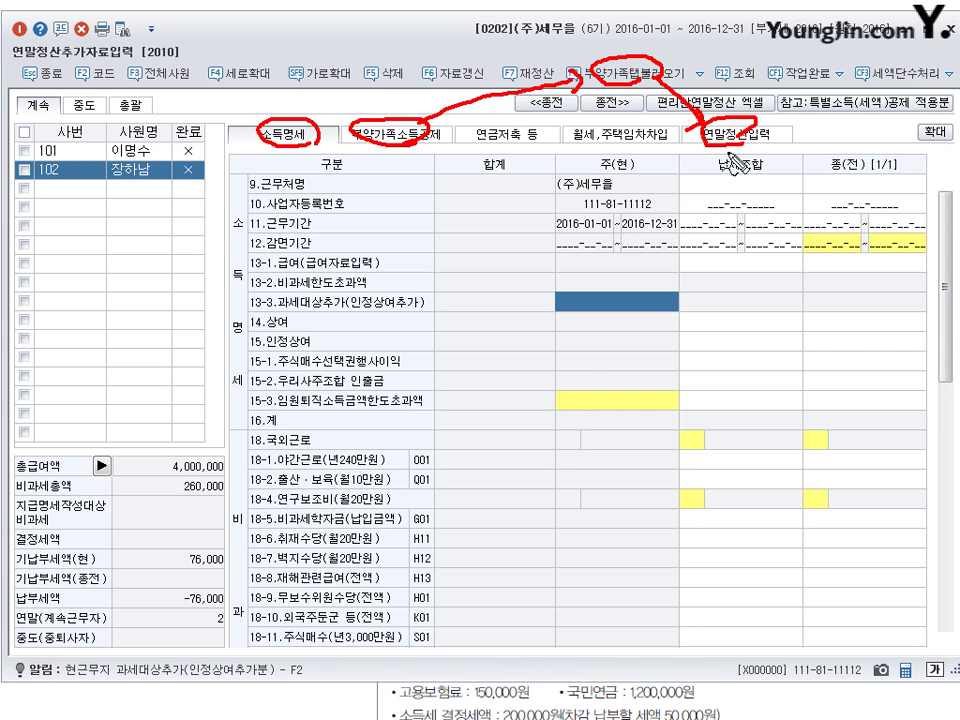
drag(562, 140, 705, 116)
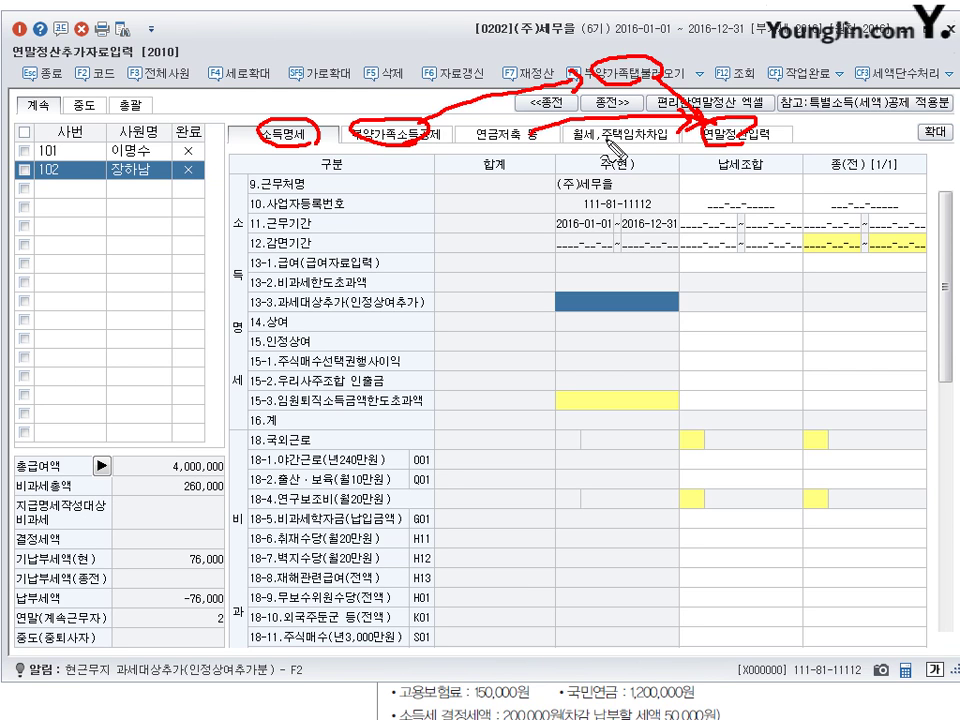
drag(683, 158, 697, 154)
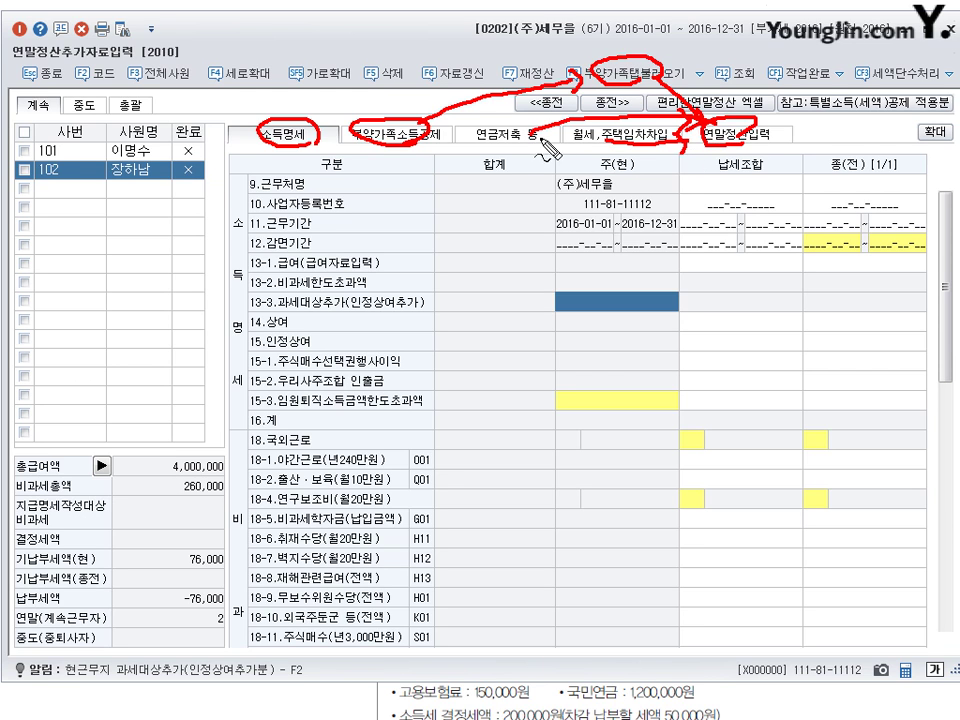
drag(516, 127, 518, 147)
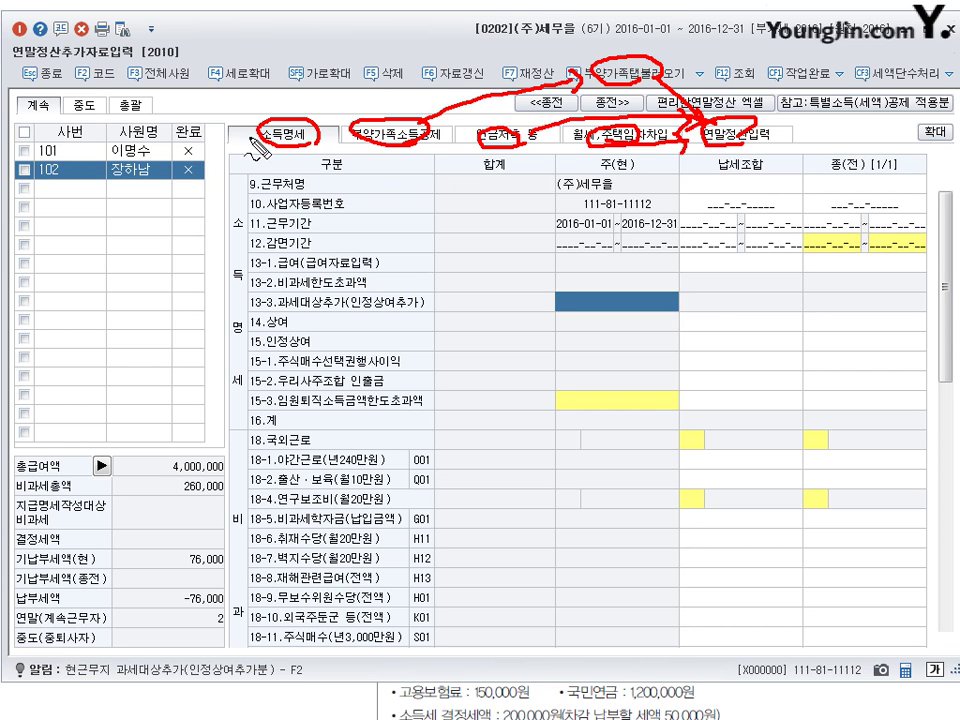
key(Escape)
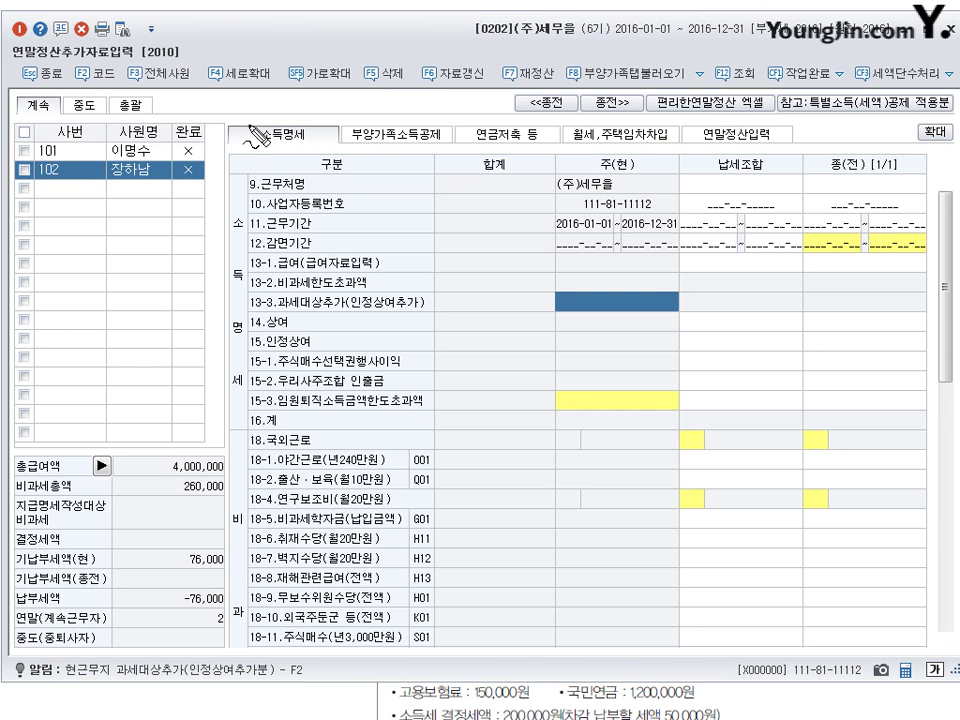
- Annotate the tab order: income details 1, dependents 2, then pension savings to settlement entry
mouse_move(236, 140)
mouse_down()
mouse_move(240, 124)
mouse_move(246, 138)
mouse_up()
mouse_move(342, 127)
mouse_down()
mouse_move(356, 139)
mouse_move(368, 126)
mouse_up()
drag(456, 128, 586, 84)
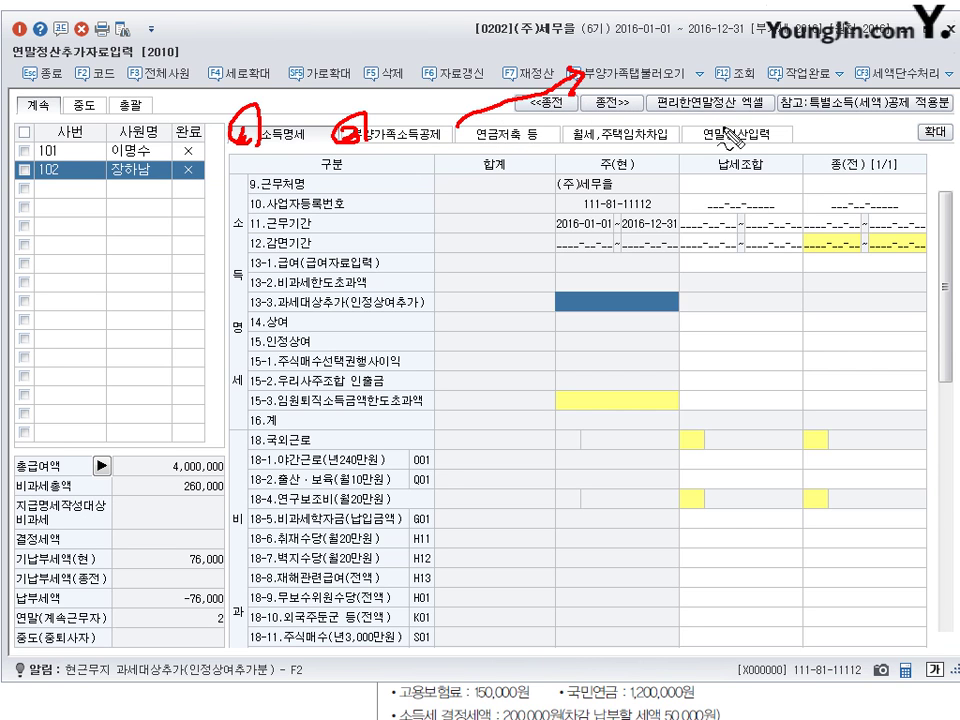
mouse_move(728, 150)
mouse_down()
mouse_move(758, 130)
mouse_move(738, 150)
mouse_up()
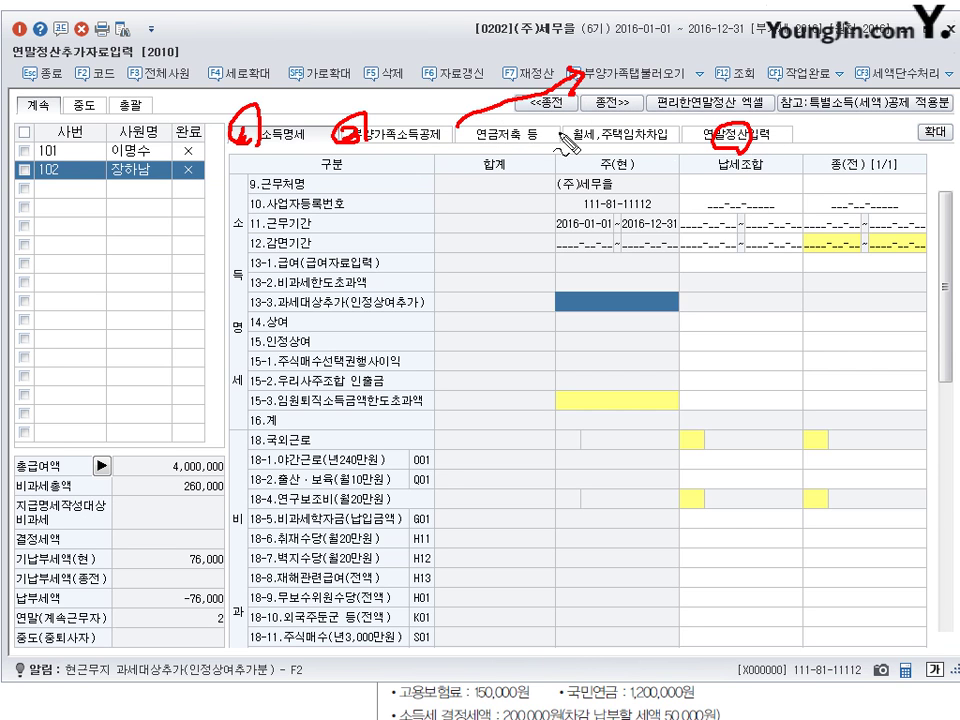
drag(458, 126, 695, 126)
drag(638, 150, 770, 148)
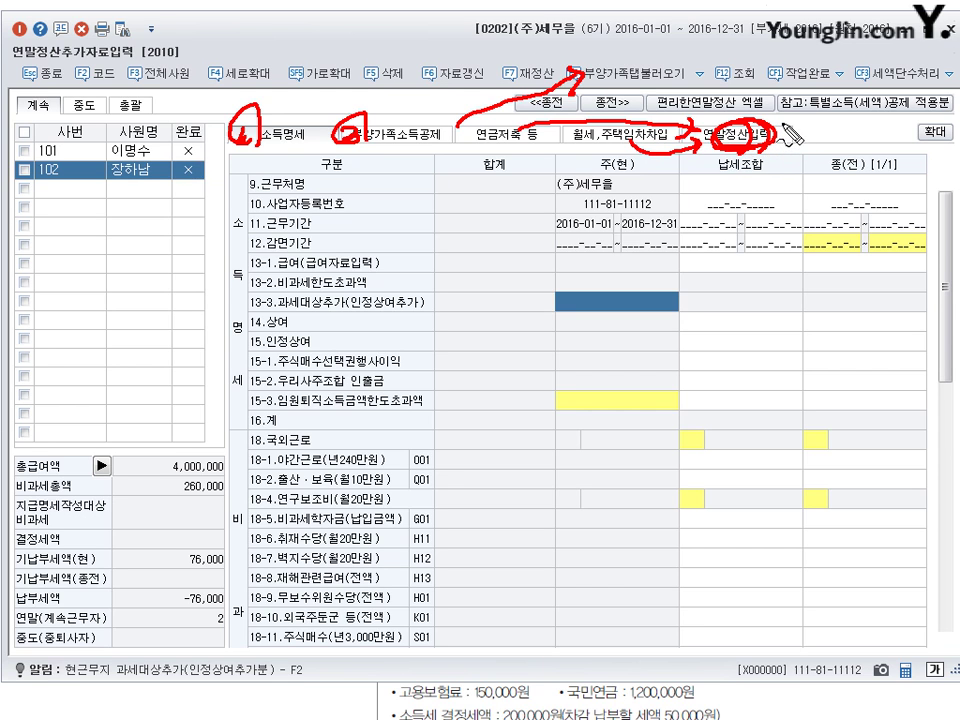
key(Escape)
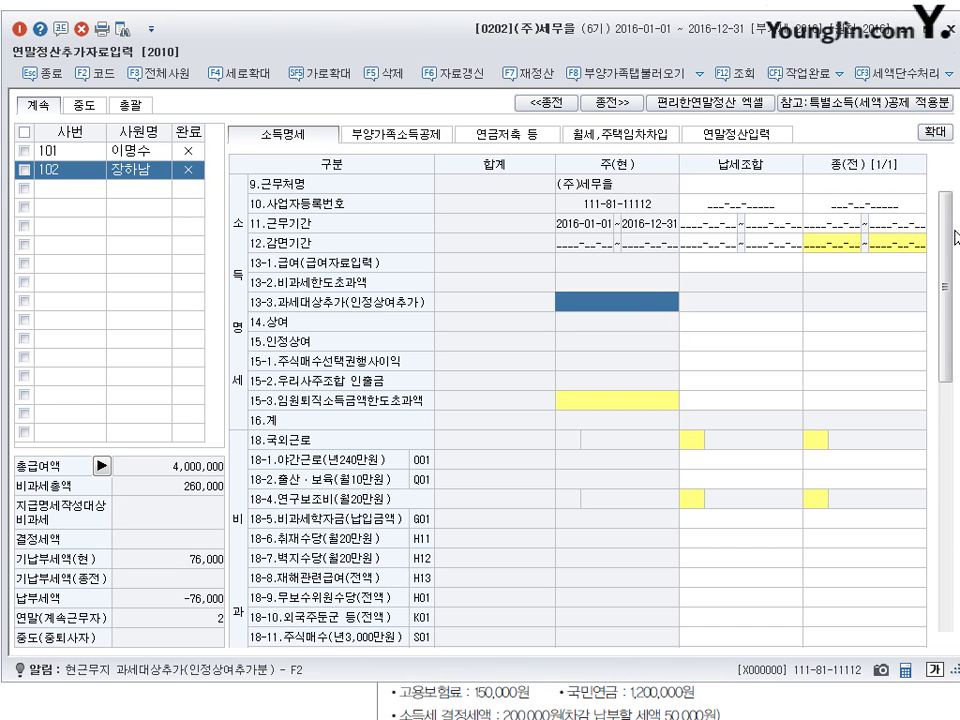
drag(951, 243, 951, 247)
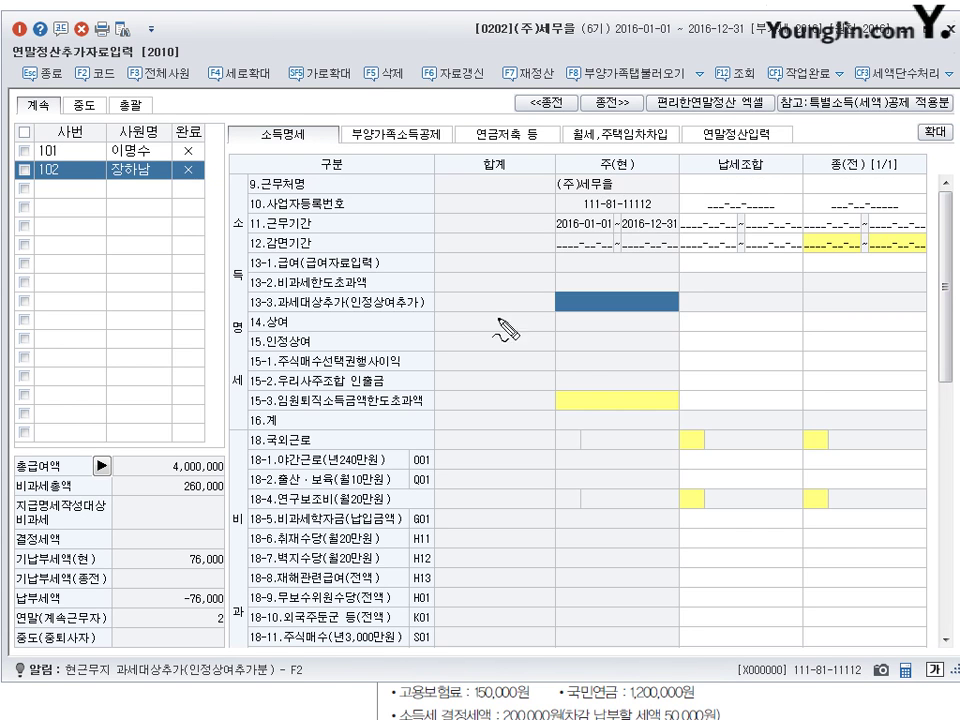
drag(590, 165, 638, 185)
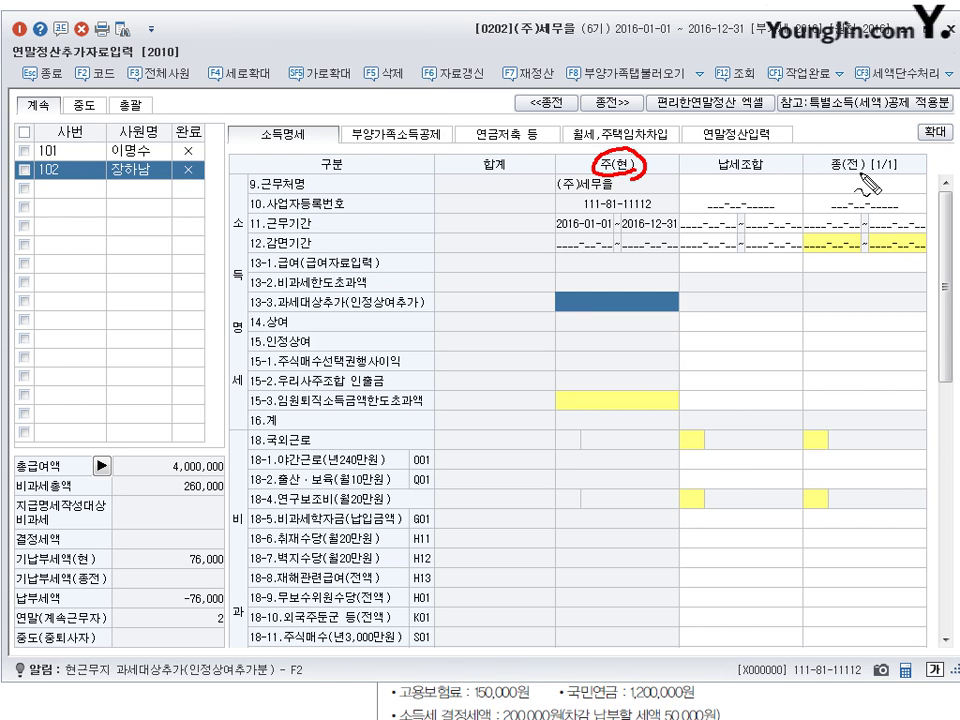
drag(846, 180, 858, 178)
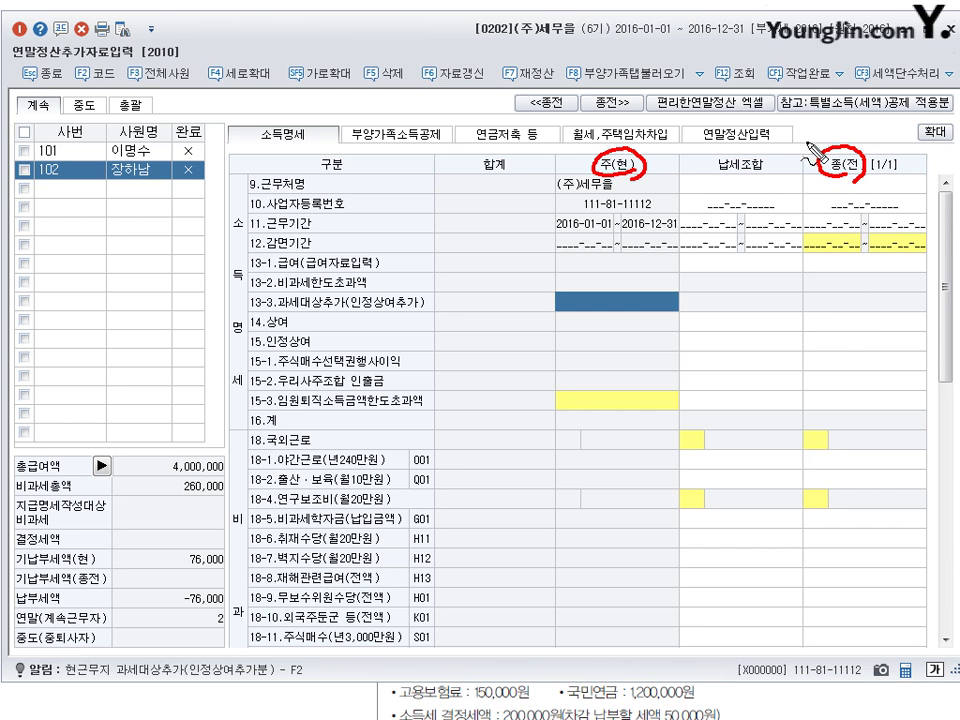
drag(637, 165, 640, 158)
drag(278, 170, 291, 179)
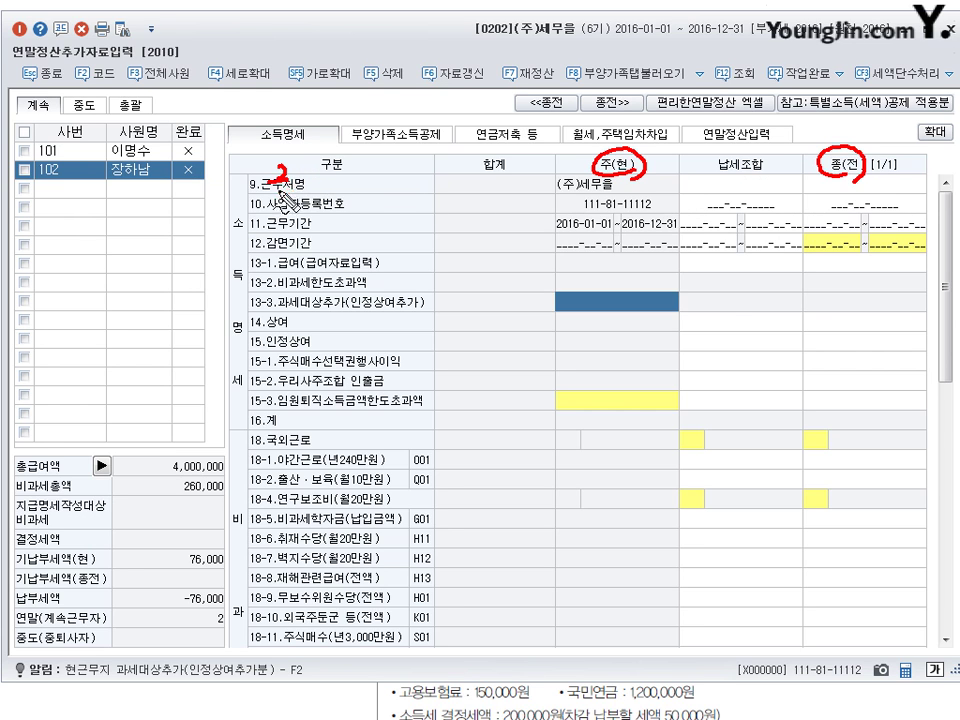
drag(366, 177, 382, 192)
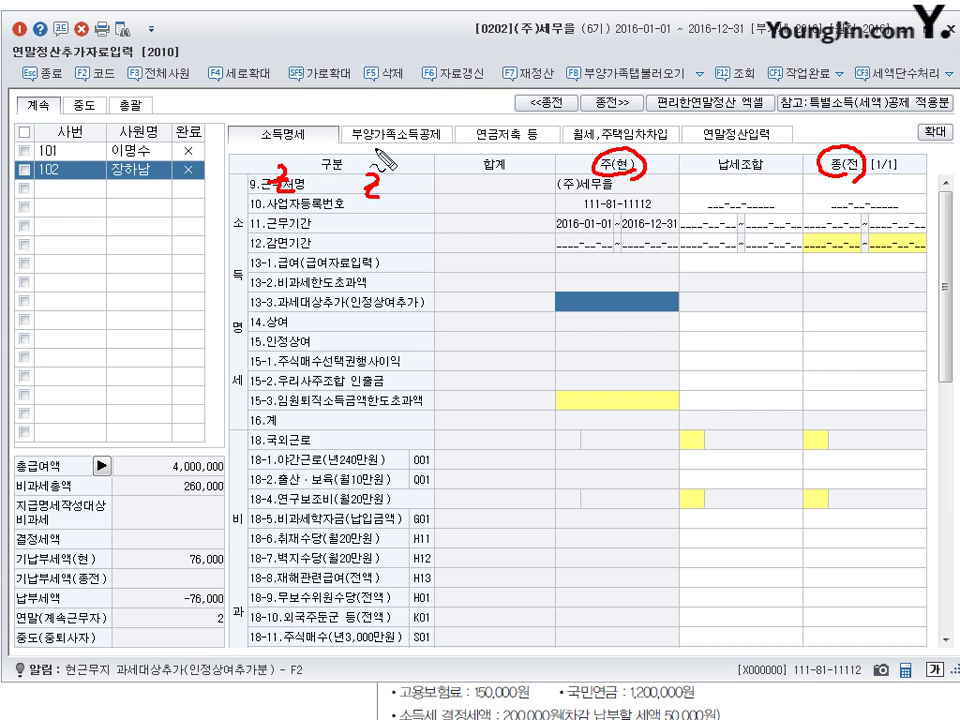
drag(367, 210, 400, 195)
drag(346, 229, 357, 229)
mouse_move(321, 182)
mouse_down()
mouse_move(336, 180)
mouse_move(300, 165)
mouse_move(272, 192)
mouse_move(274, 290)
mouse_up()
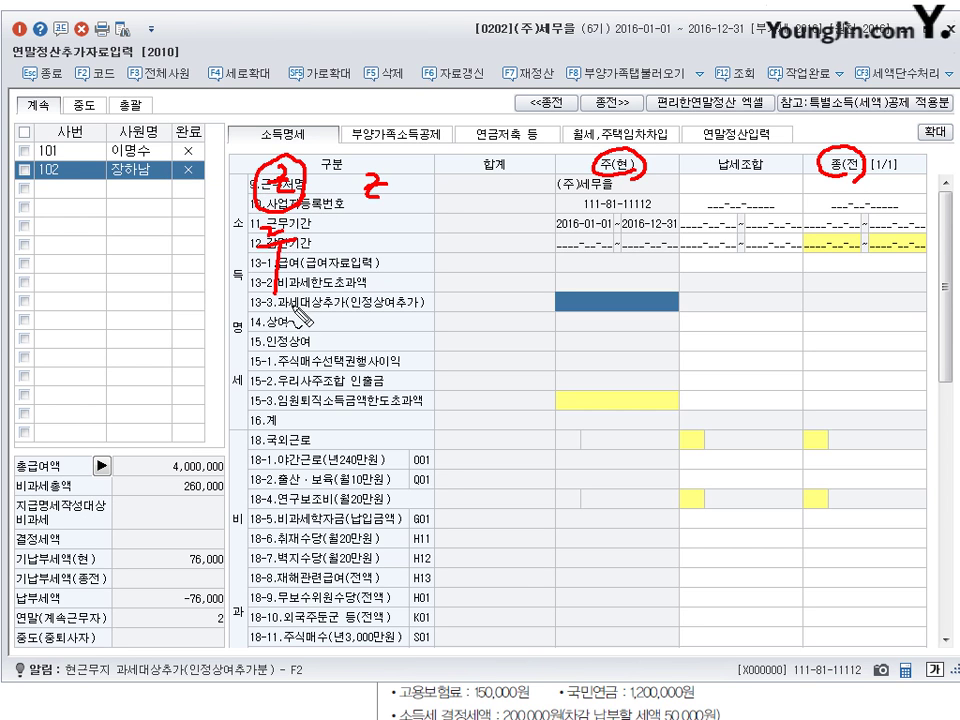
mouse_move(392, 200)
mouse_down()
mouse_move(380, 168)
mouse_move(400, 190)
mouse_up()
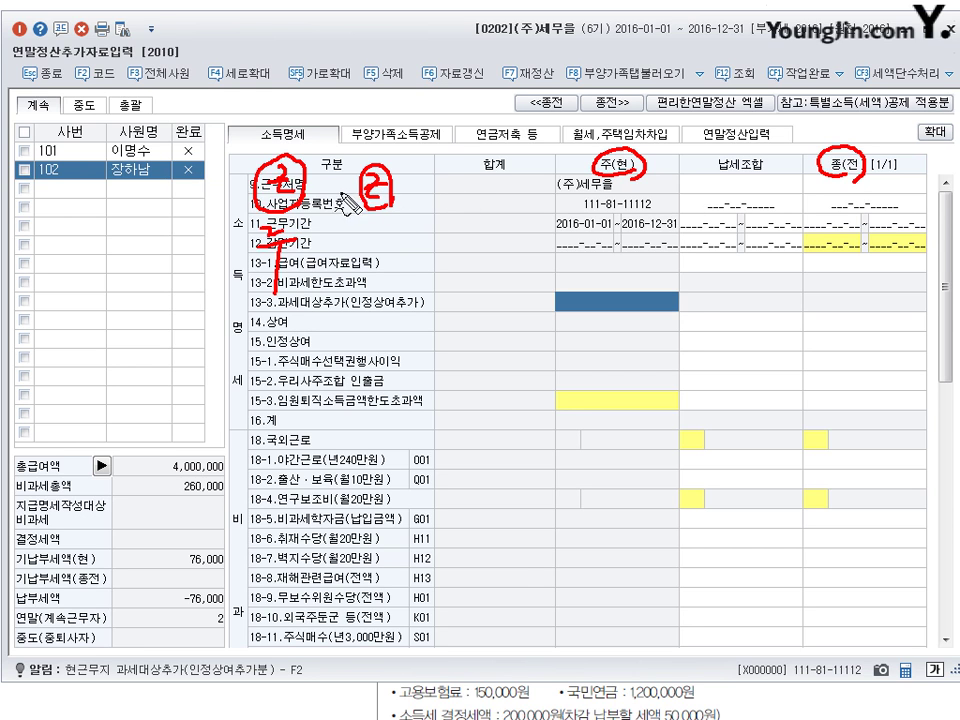
mouse_move(360, 230)
mouse_down()
mouse_move(376, 243)
mouse_move(372, 263)
mouse_up()
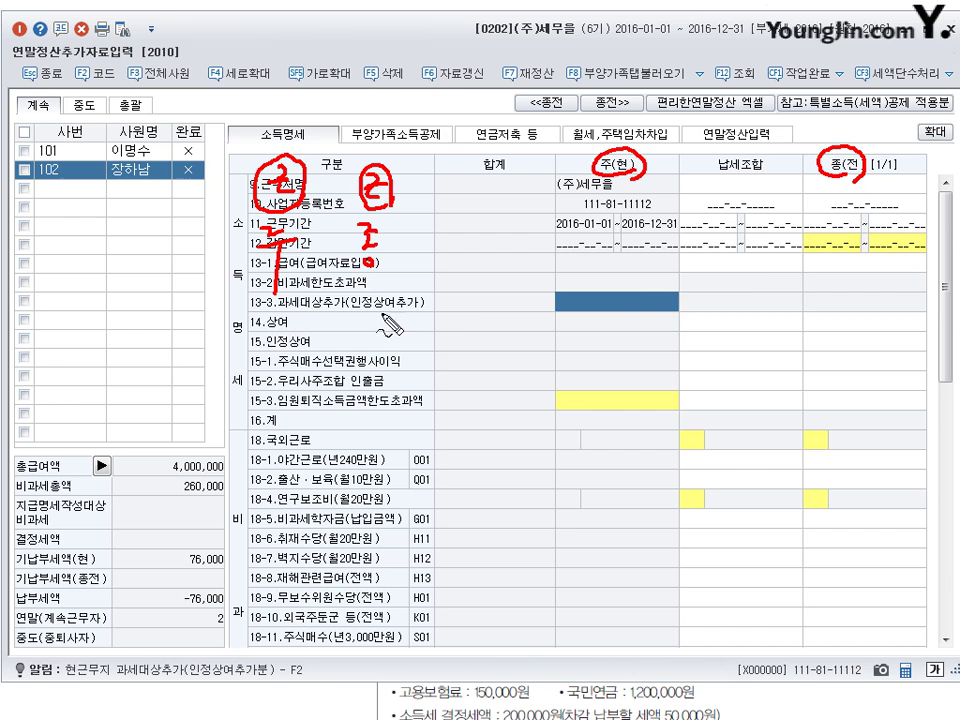
drag(592, 158, 604, 168)
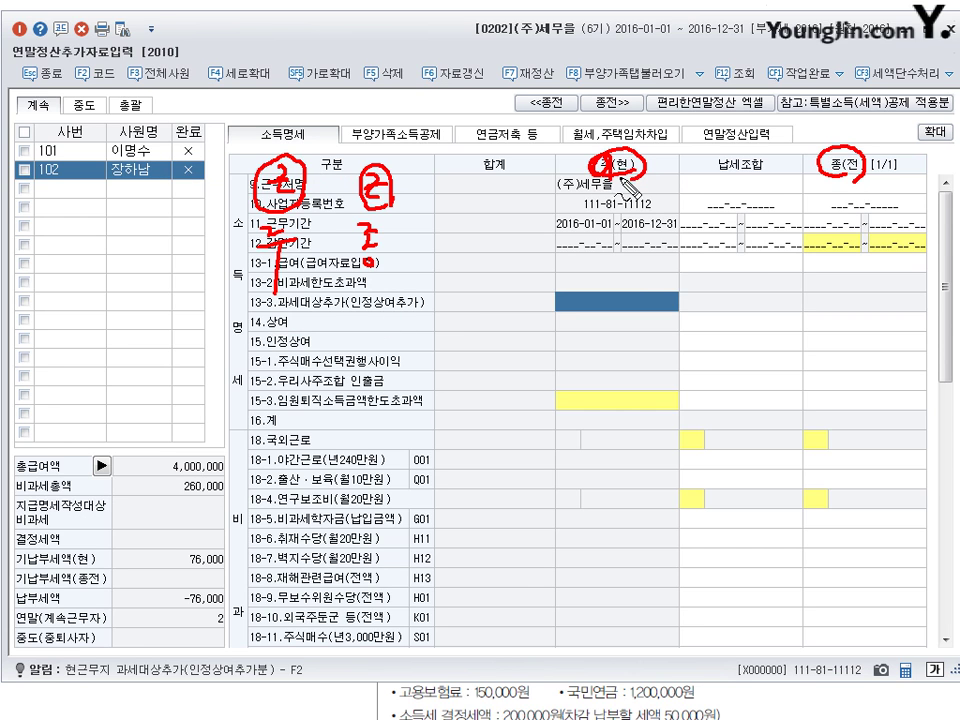
drag(816, 162, 830, 174)
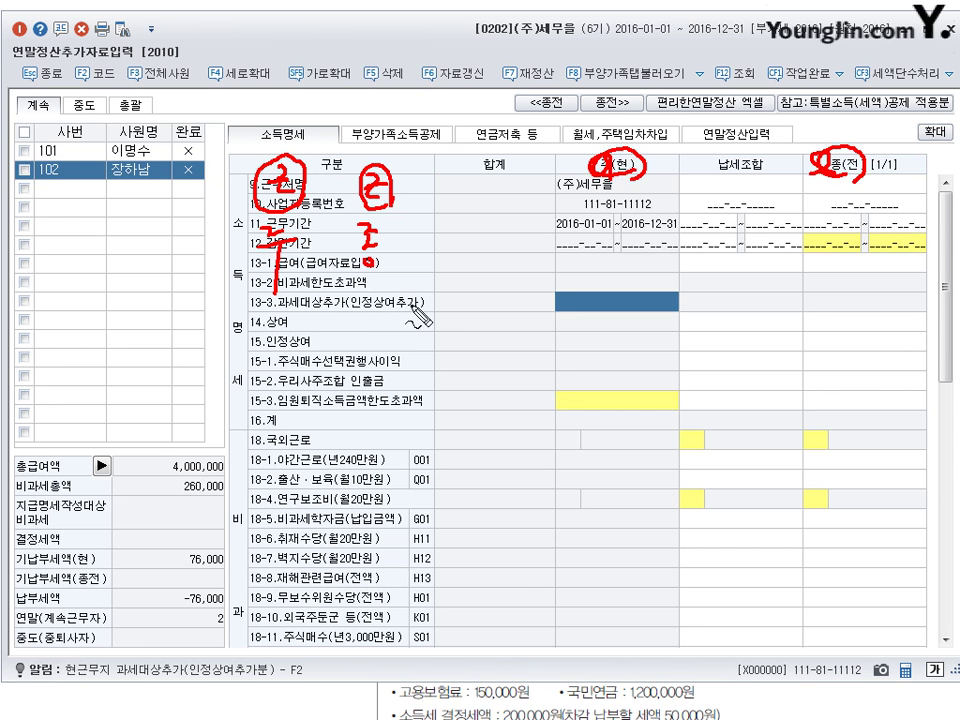
drag(263, 342, 281, 356)
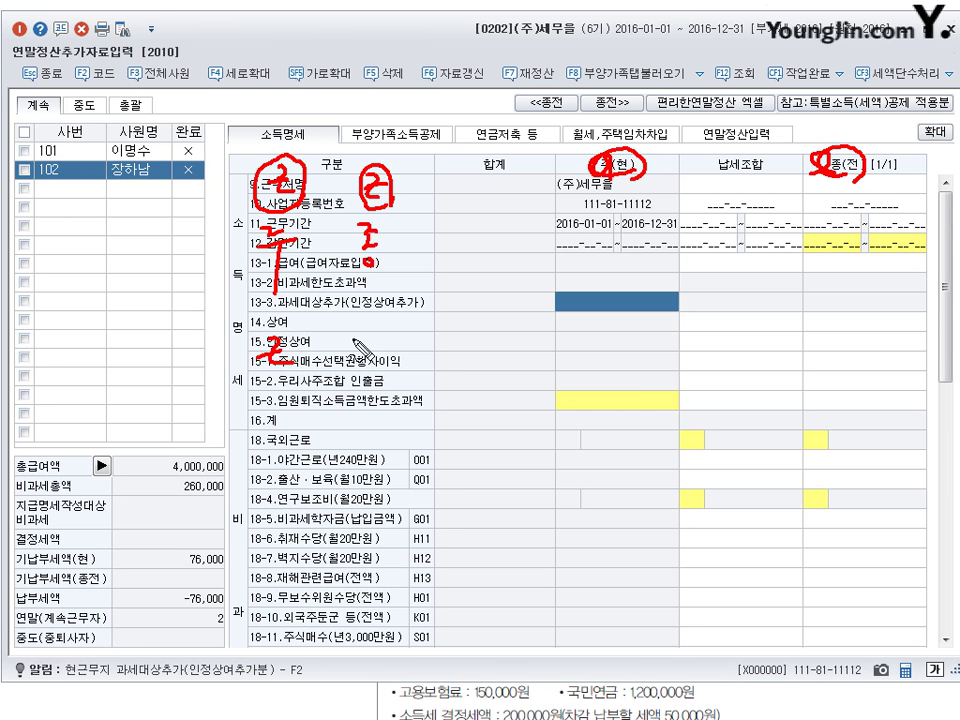
mouse_move(367, 348)
mouse_down()
mouse_move(400, 395)
mouse_move(435, 338)
mouse_move(375, 338)
mouse_move(410, 330)
mouse_move(438, 365)
mouse_up()
drag(345, 312, 292, 330)
drag(298, 374, 320, 395)
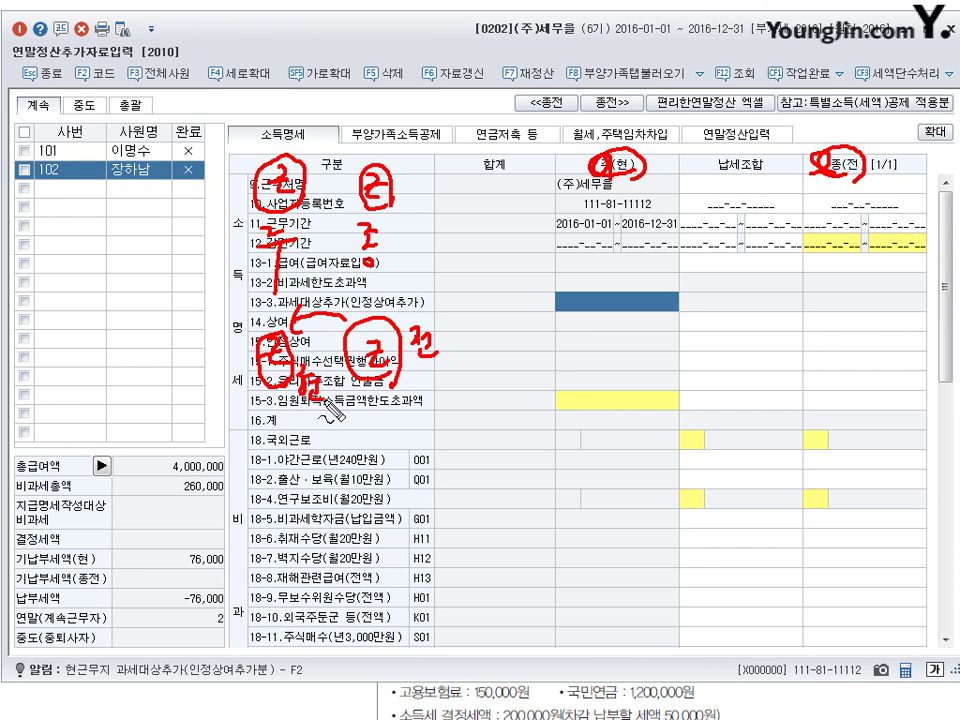
drag(408, 369, 440, 374)
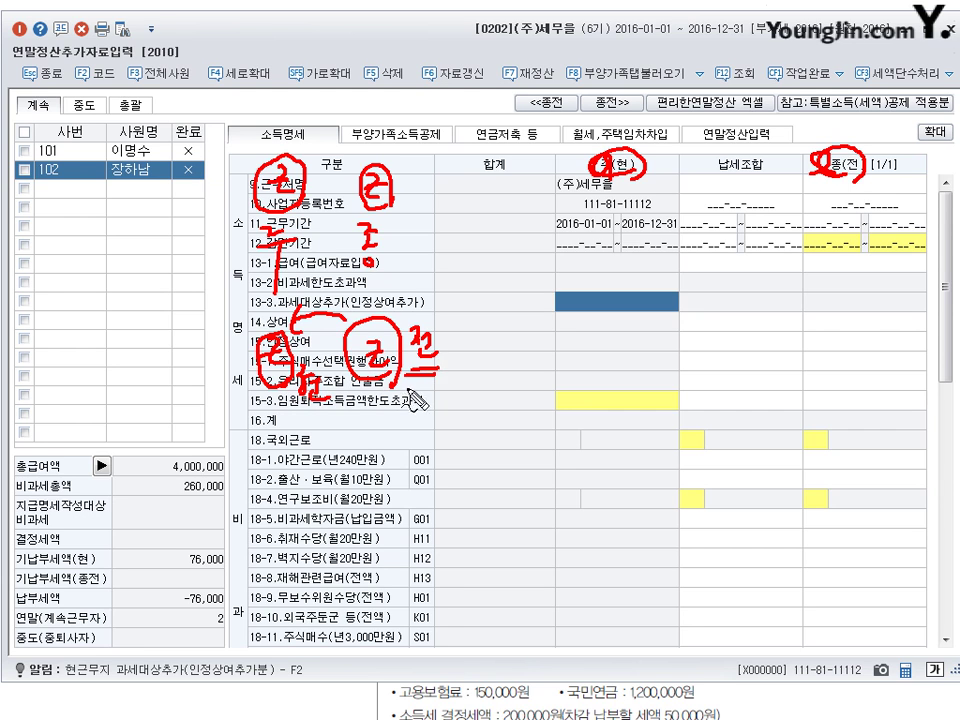
drag(414, 336, 439, 371)
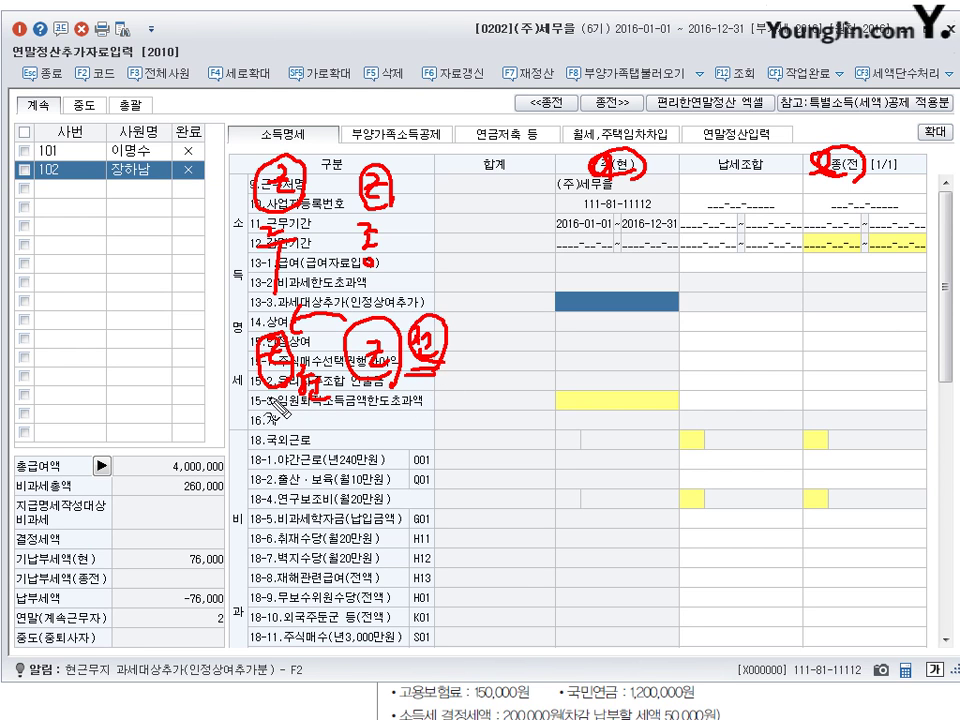
drag(301, 409, 326, 412)
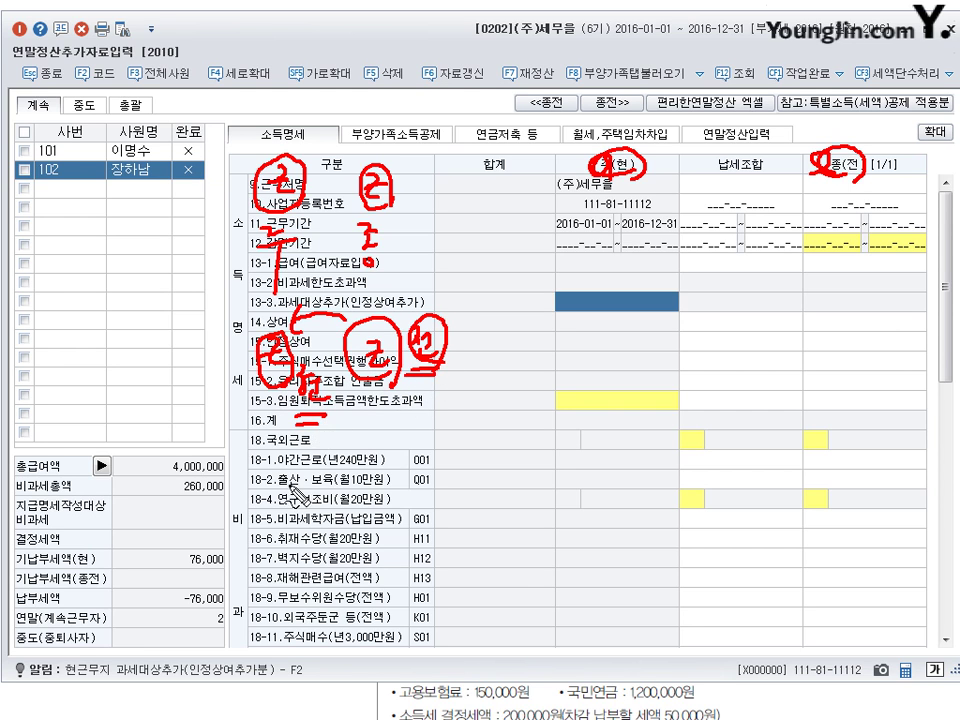
mouse_move(245, 430)
mouse_down()
mouse_move(232, 553)
mouse_move(345, 550)
mouse_up()
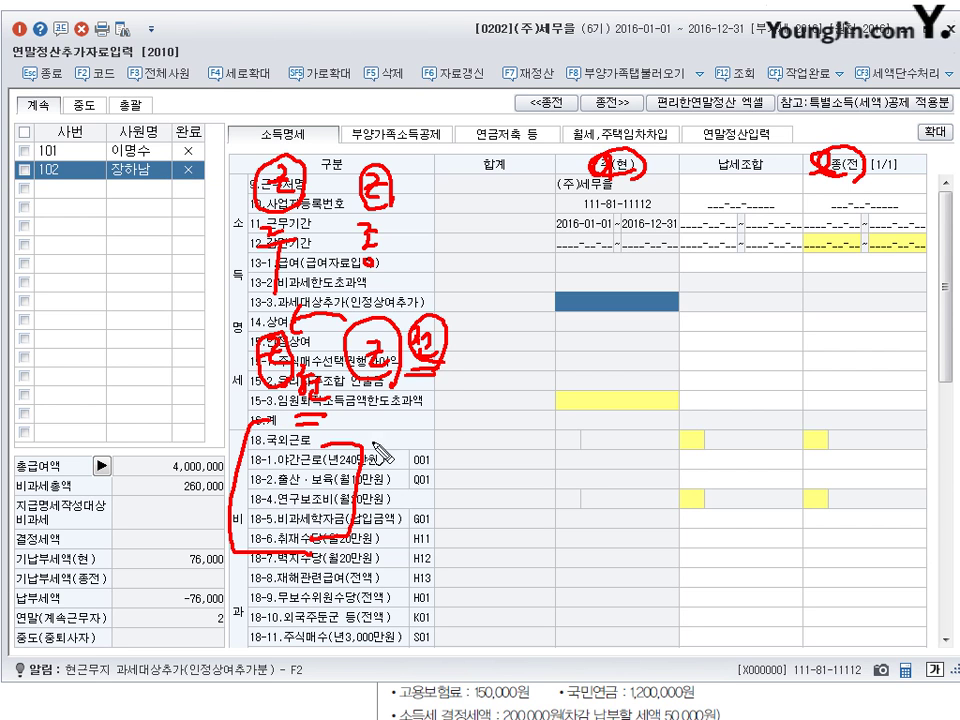
mouse_move(412, 378)
mouse_down()
mouse_move(320, 463)
mouse_move(345, 462)
mouse_up()
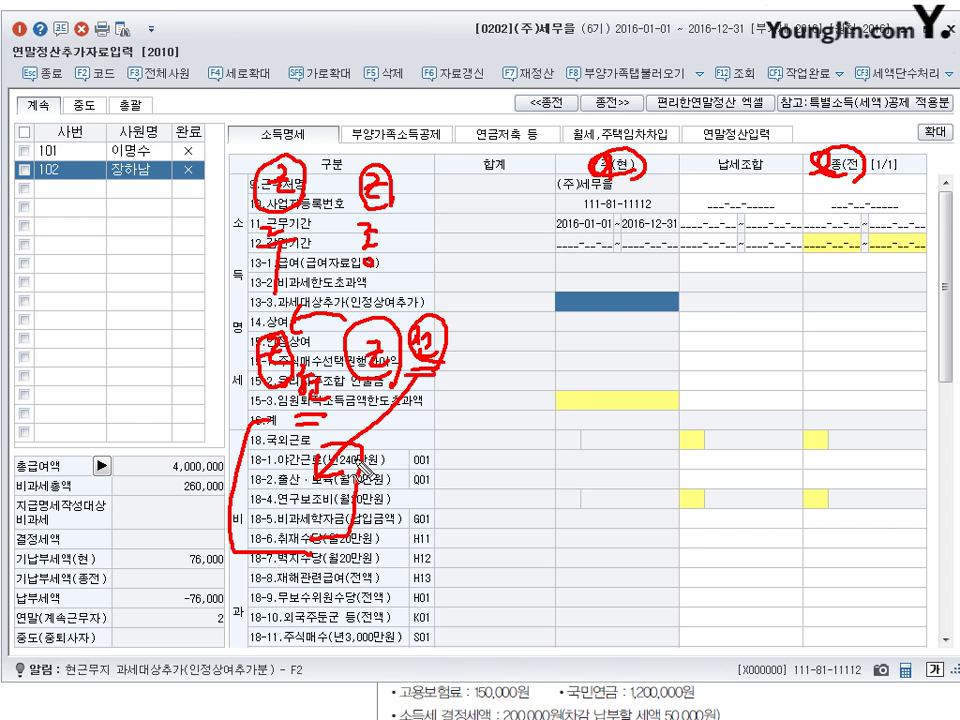
drag(268, 165, 290, 195)
mouse_move(365, 175)
mouse_down()
mouse_move(380, 200)
mouse_move(358, 210)
mouse_up()
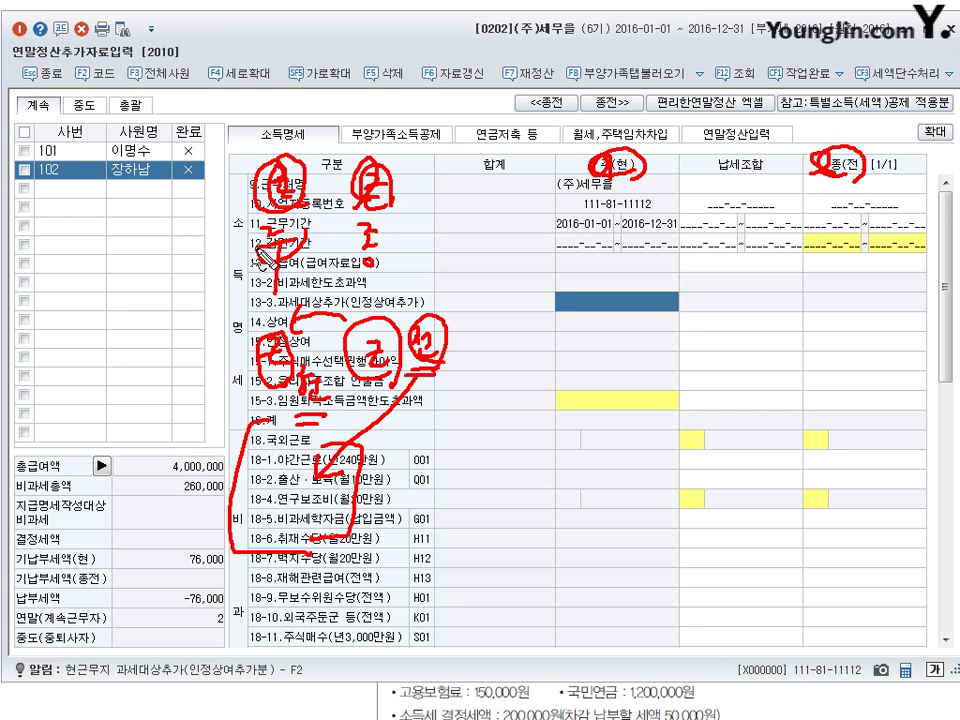
mouse_move(366, 220)
mouse_down()
mouse_move(347, 240)
mouse_move(364, 258)
mouse_move(378, 232)
mouse_up()
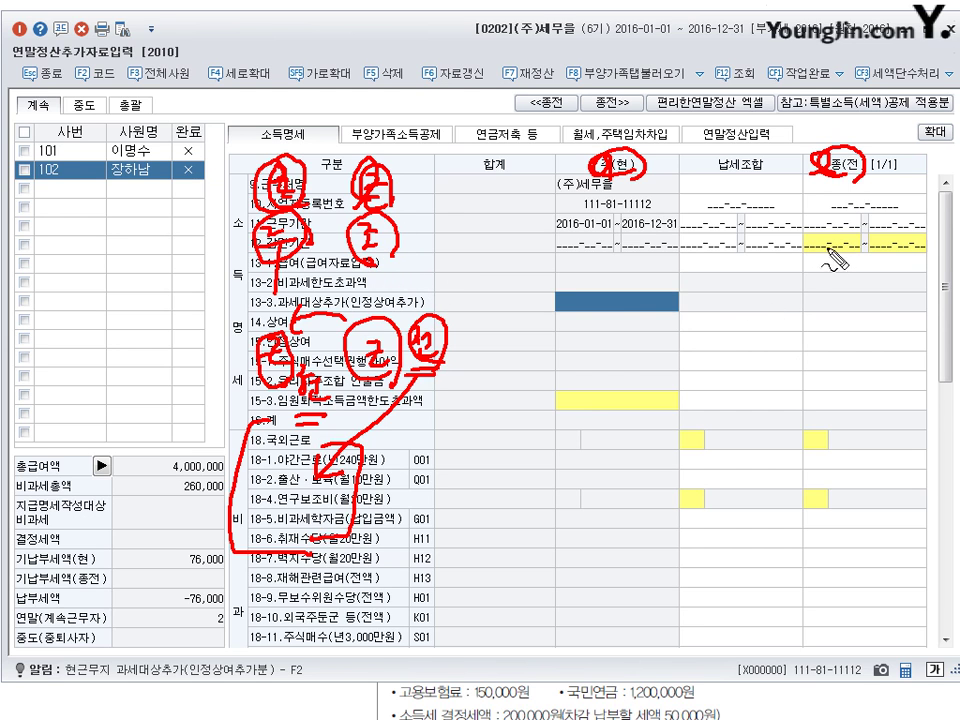
drag(828, 168, 843, 184)
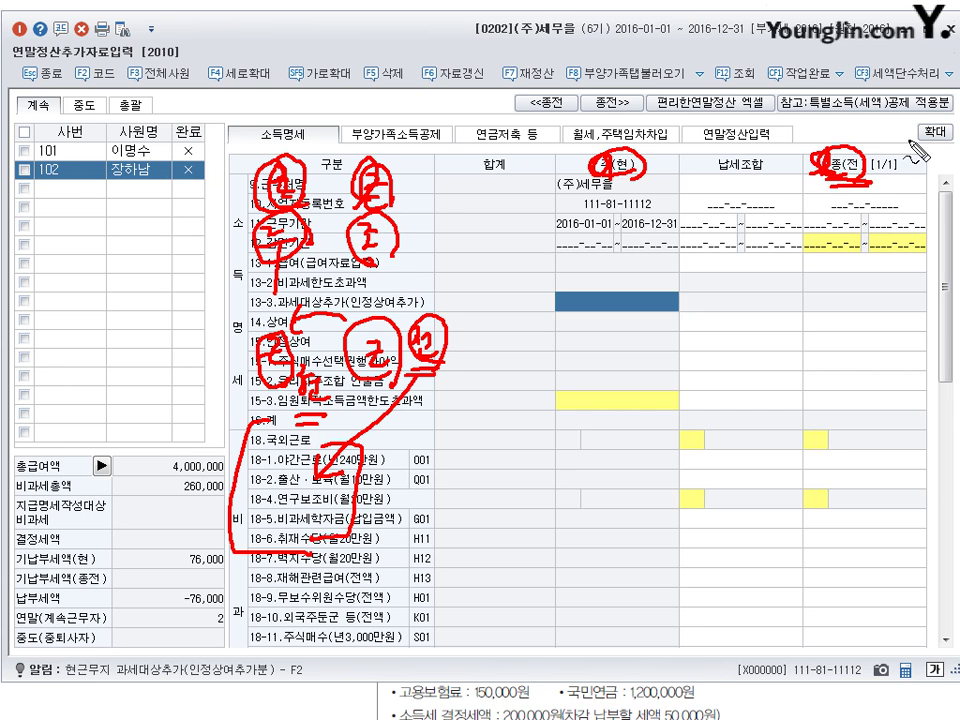
key(Escape)
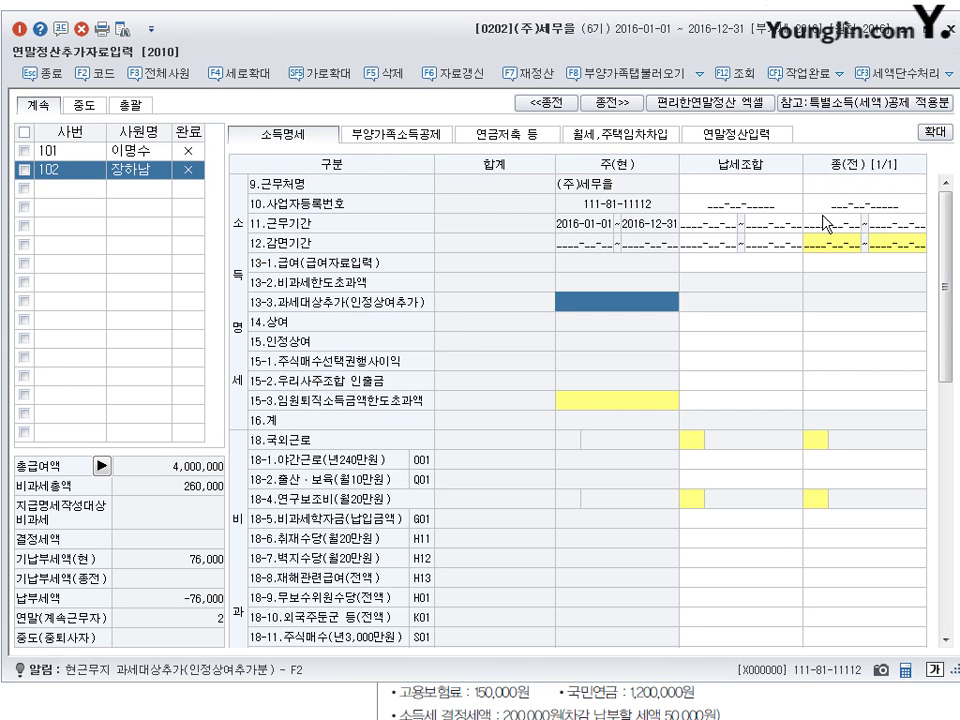
click(838, 206)
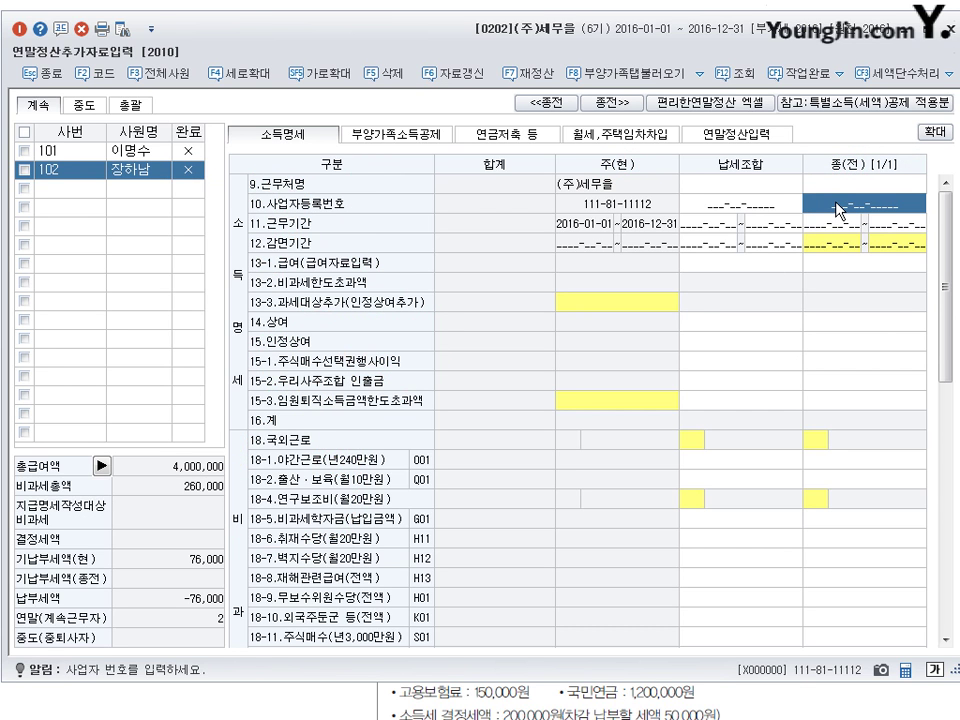
key(Up)
text((주)
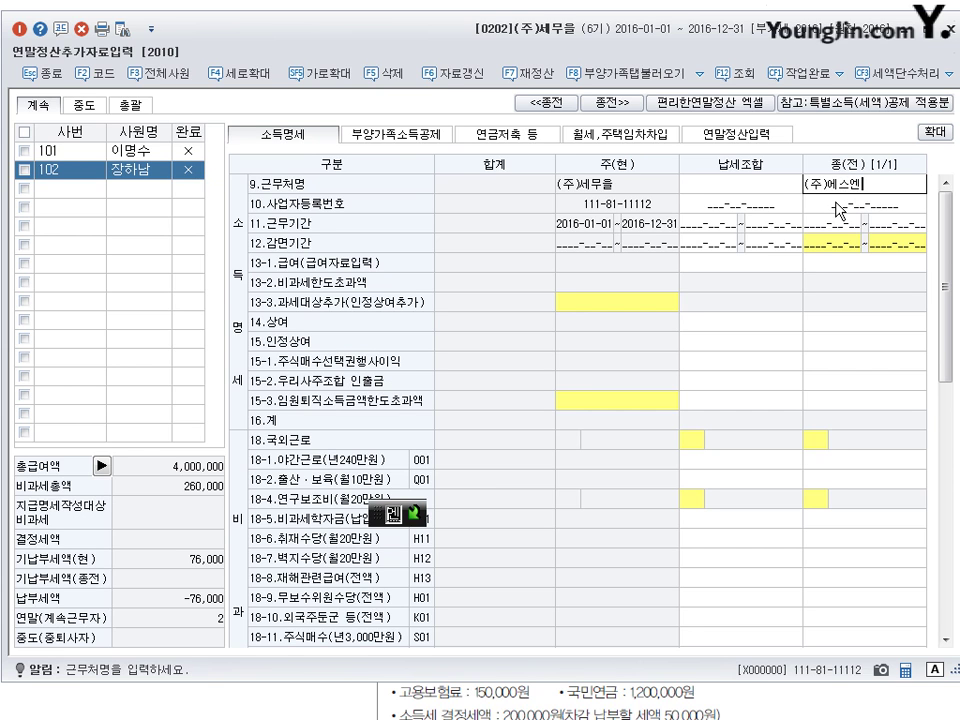
text()에스엔)
key(Return)
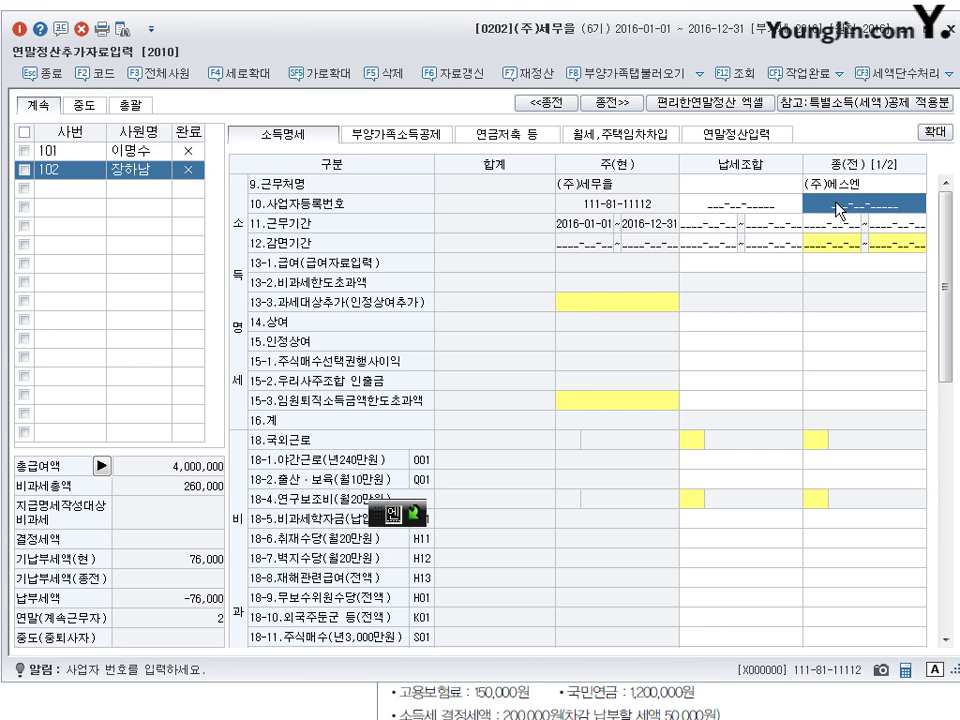
click(839, 208)
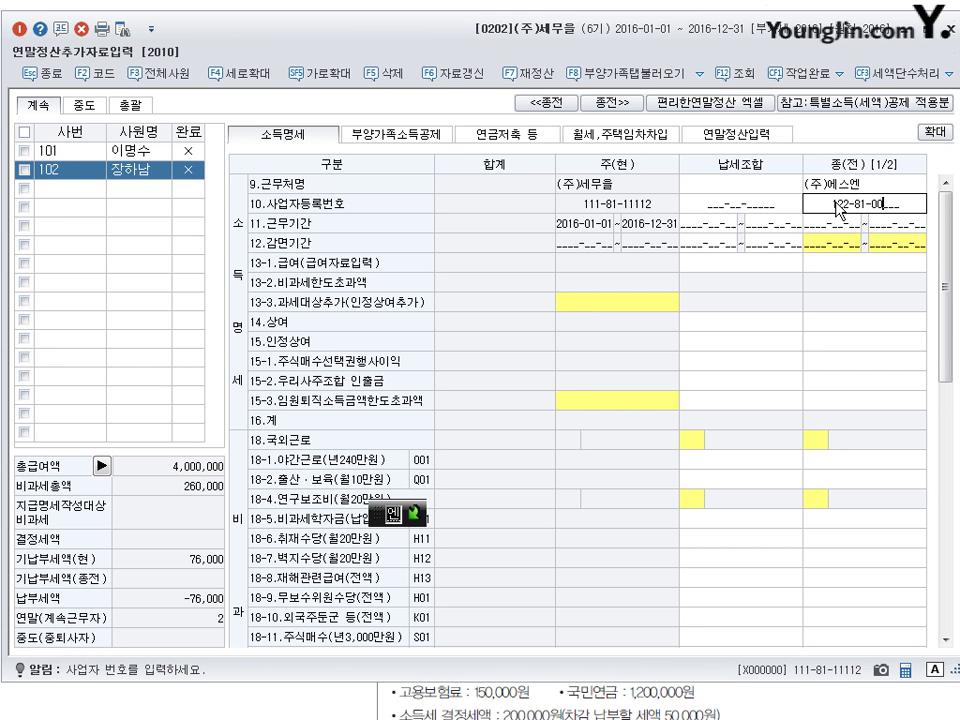
key(Return)
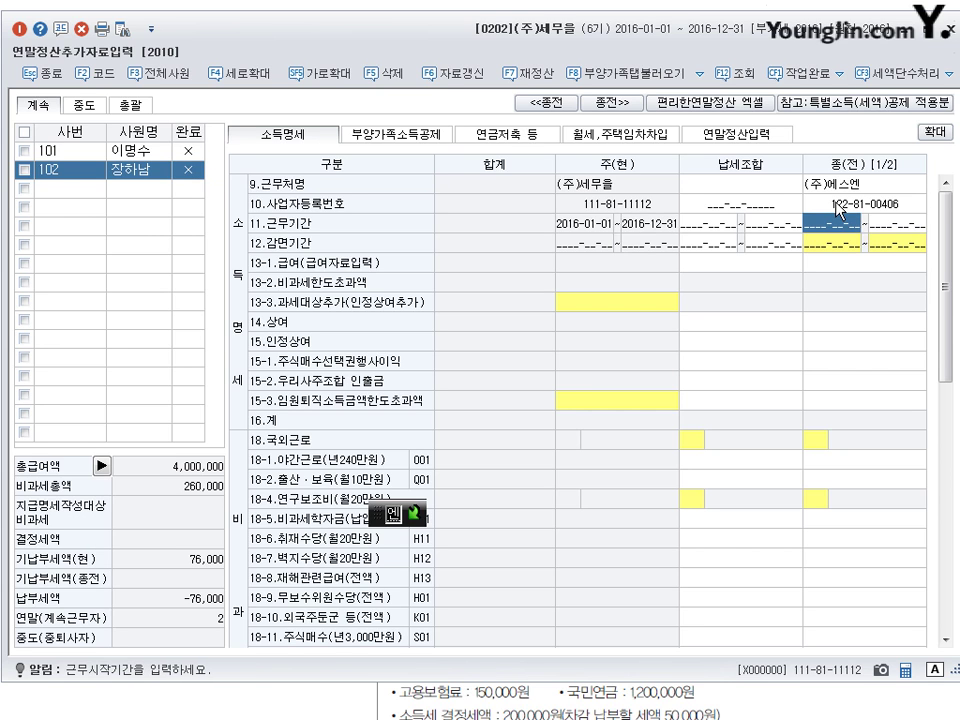
- Set the prior-employer work period to 2016-01-01 ~ 2016-12-31
text(2016-01-0)
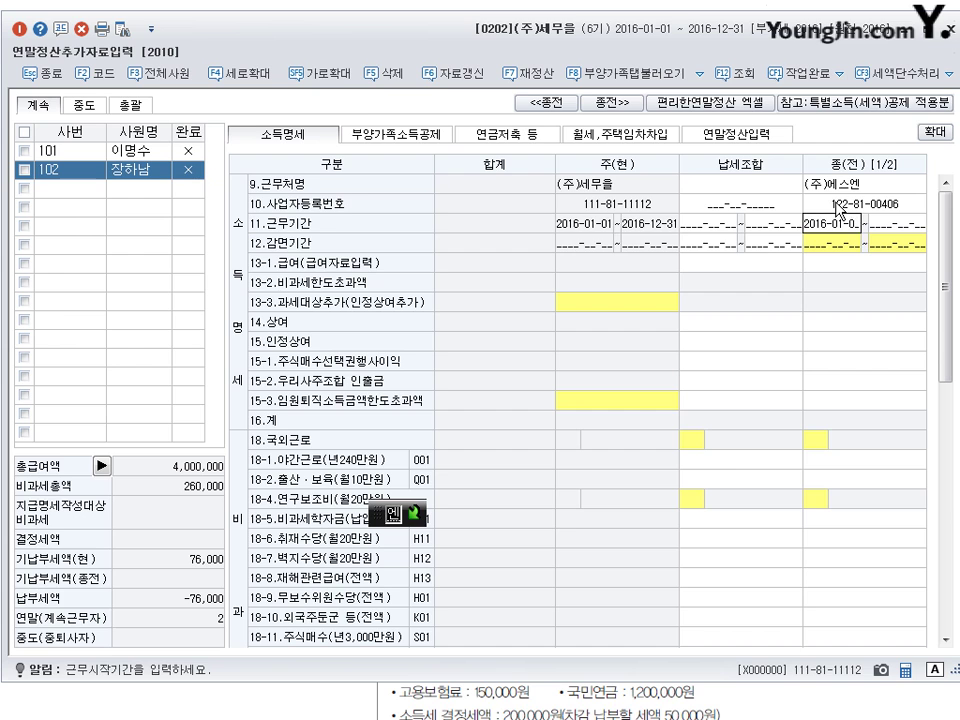
text(1~2016-12-3)
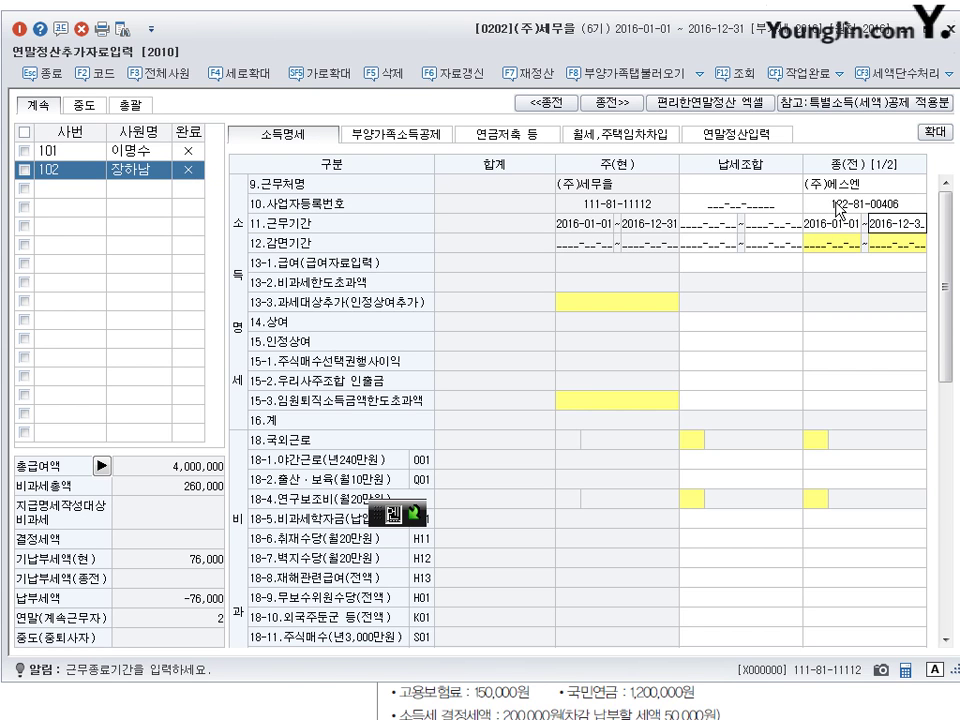
text(1)
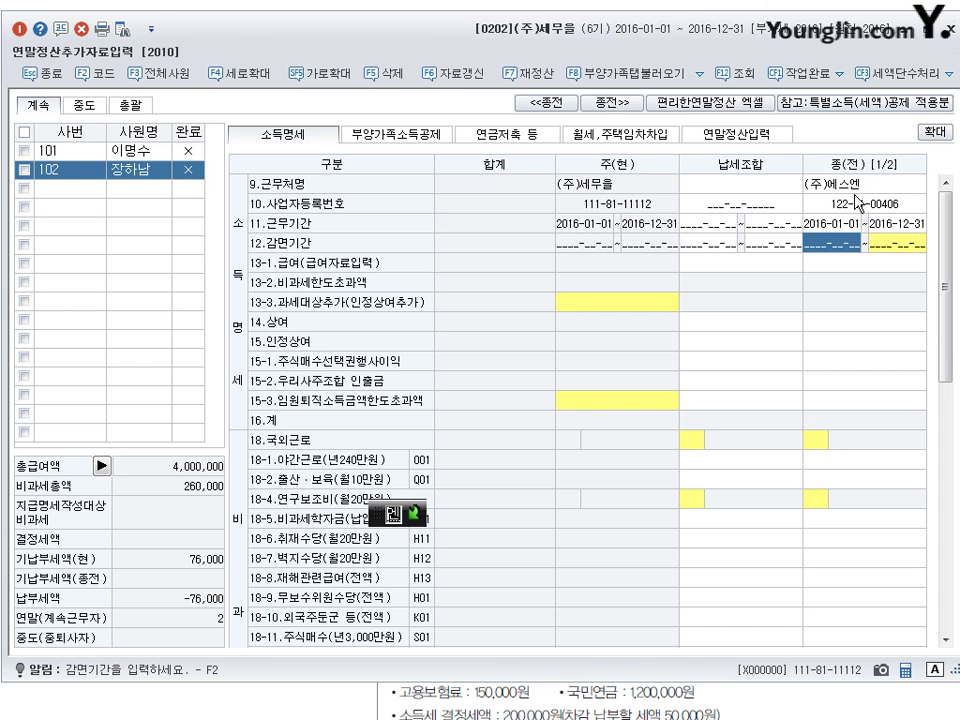
click(850, 223)
click(892, 223)
click(850, 223)
click(903, 226)
click(836, 233)
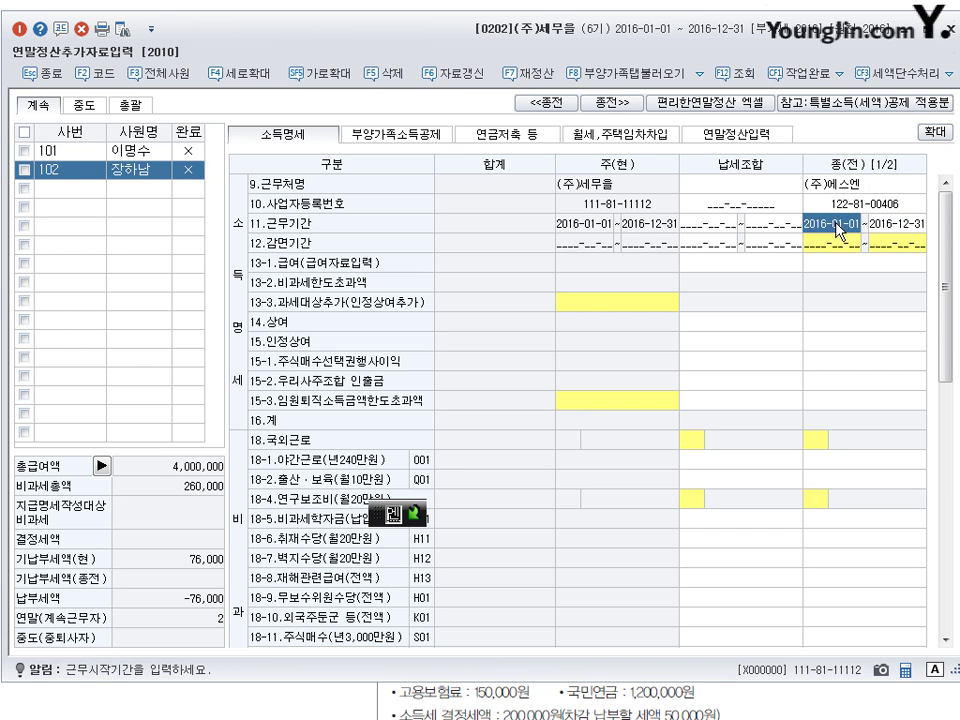
key(Return)
click(851, 228)
key(Return)
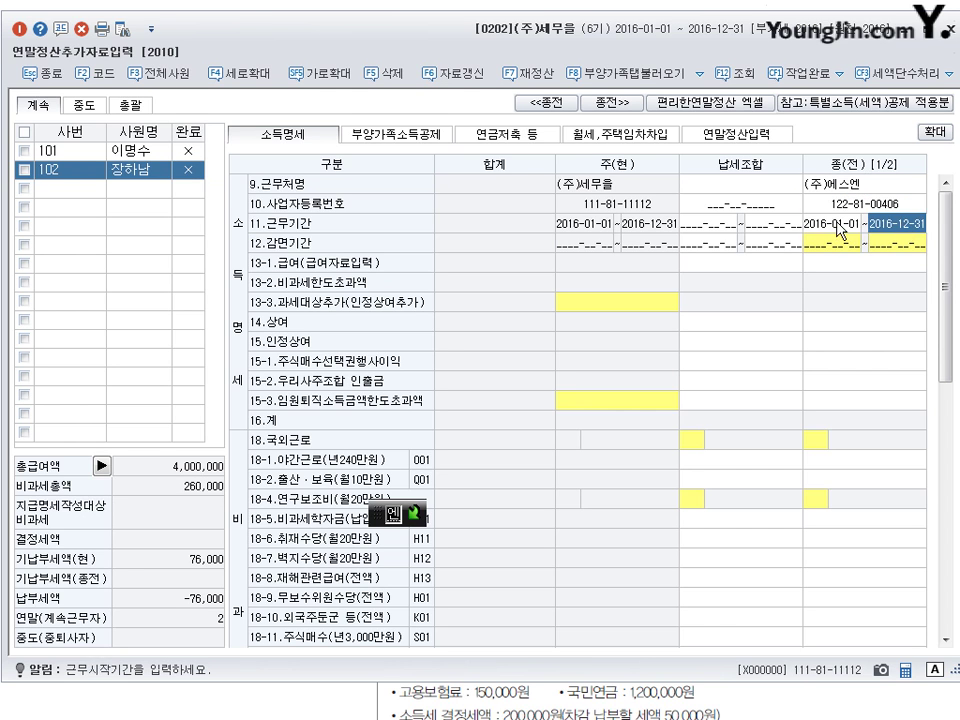
click(906, 229)
click(850, 266)
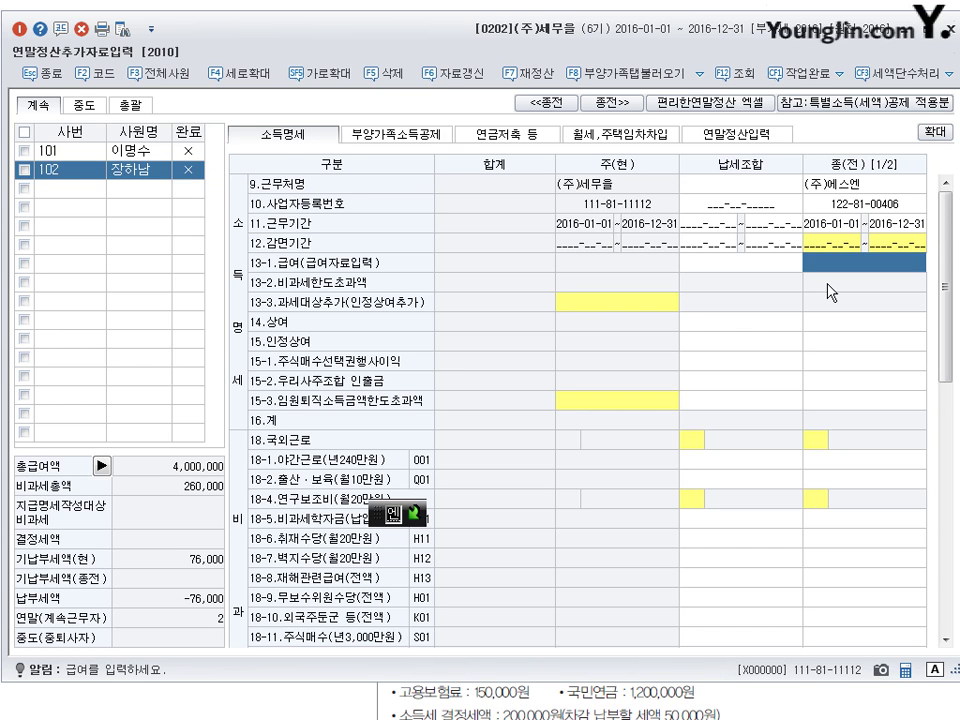
- Enter the prior-employer salary of 24,000,000 and 14.상여 bonus of 10,000,000
text(24000000)
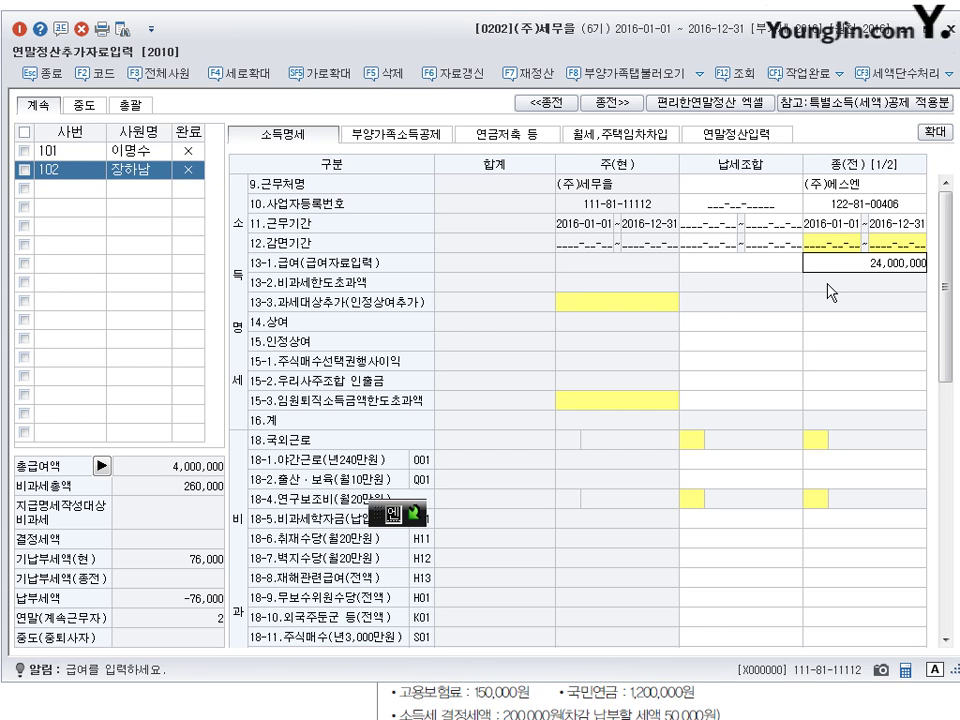
key(Return)
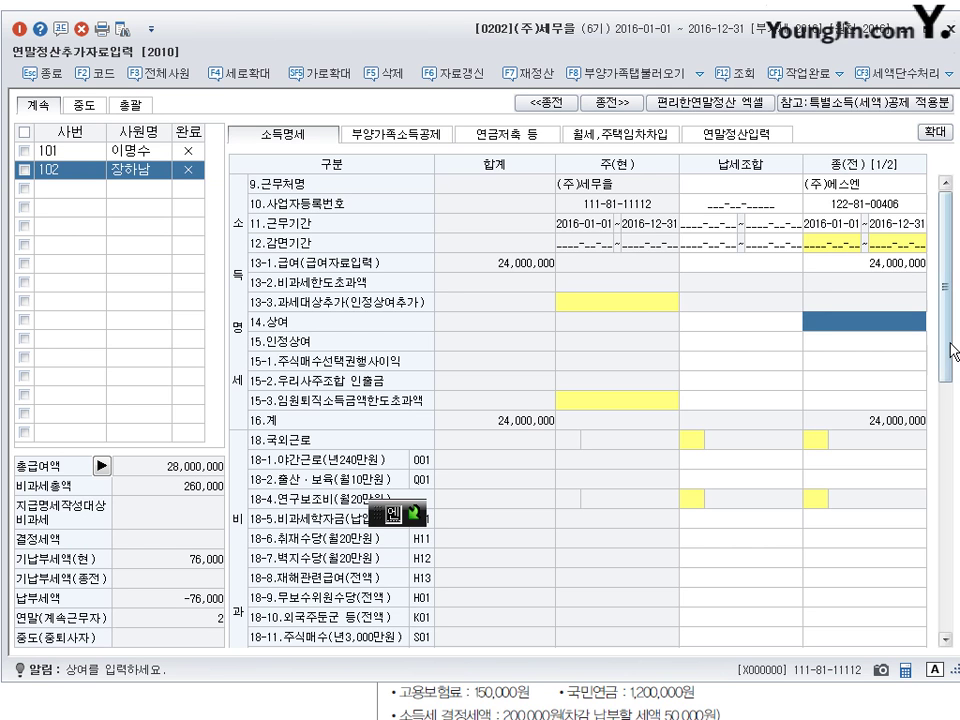
drag(952, 352, 950, 330)
click(876, 268)
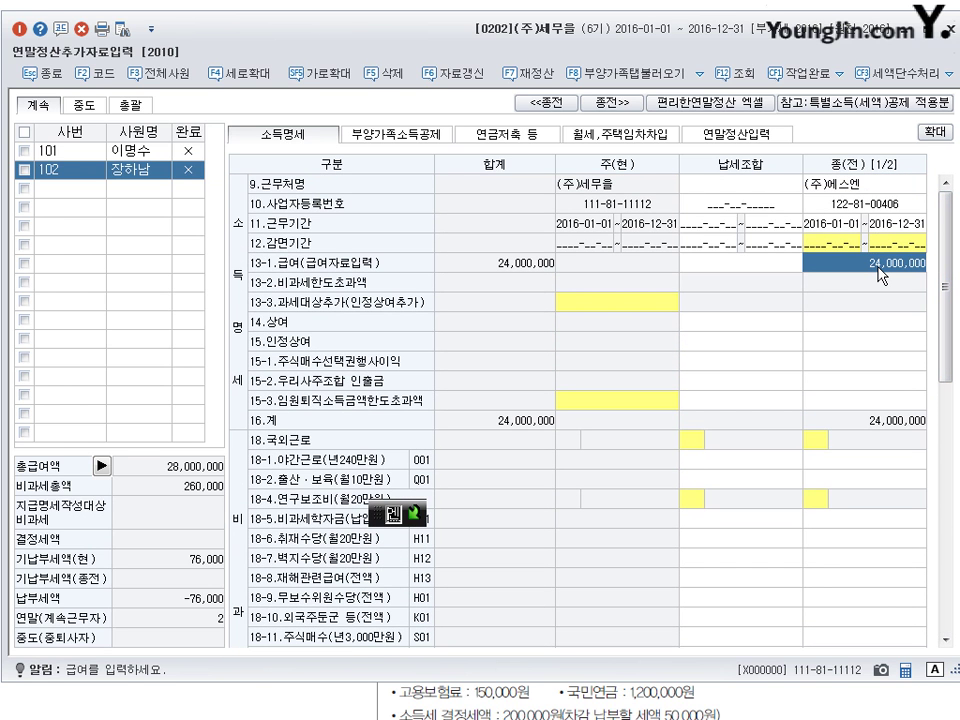
click(867, 326)
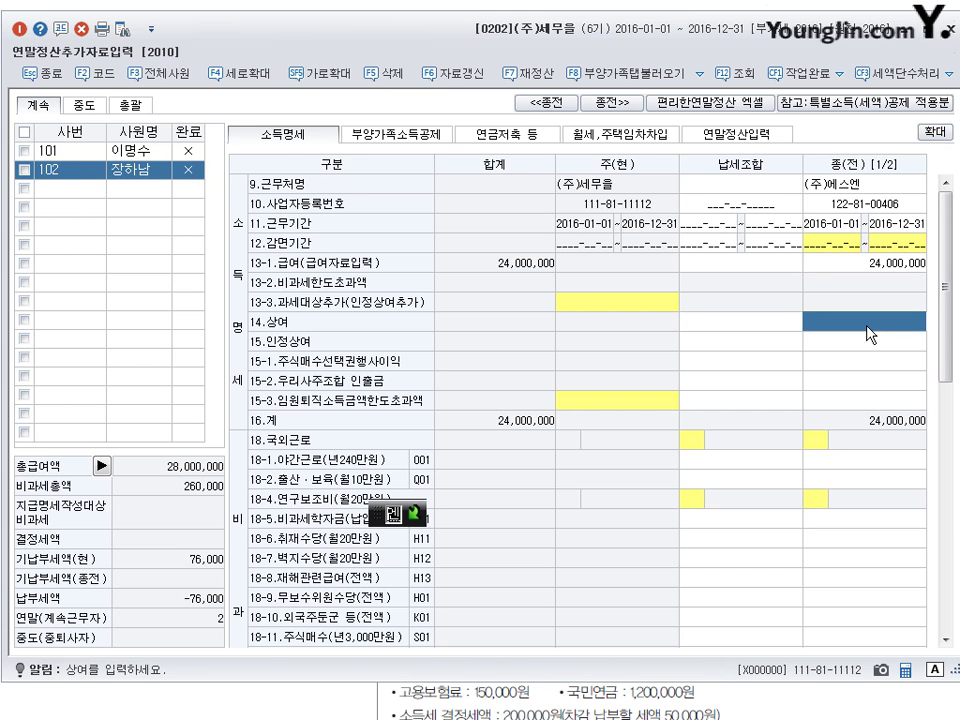
text(10000000)
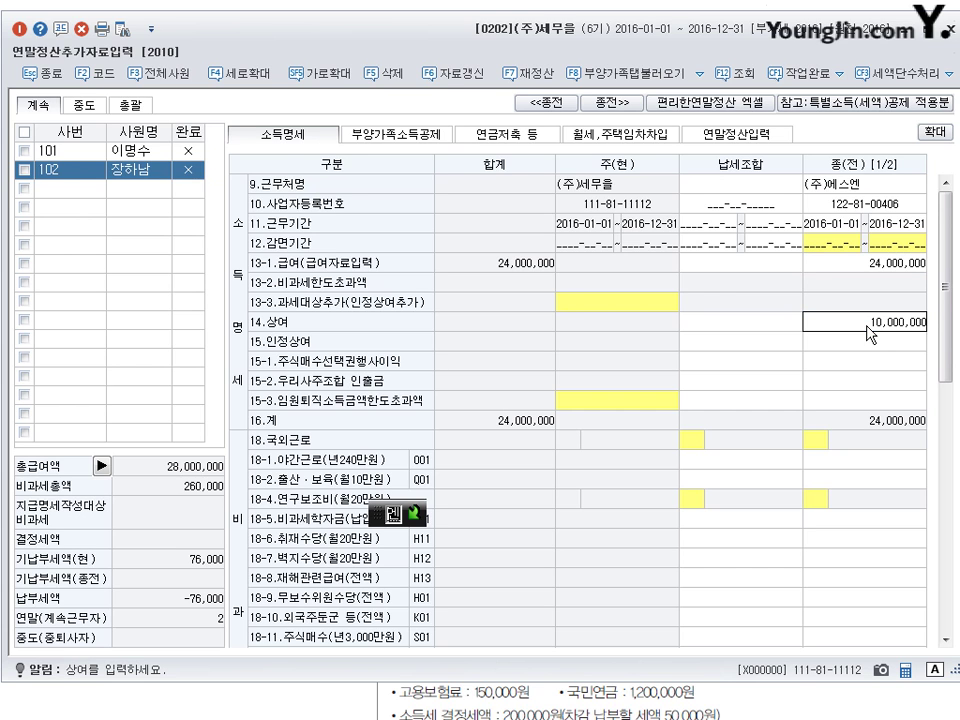
key(Return)
- Enter 1,500,000 in 18-1 야간근로 non-taxable allowance and review the non-taxable rows
click(885, 402)
scroll(800, 442, down, 5)
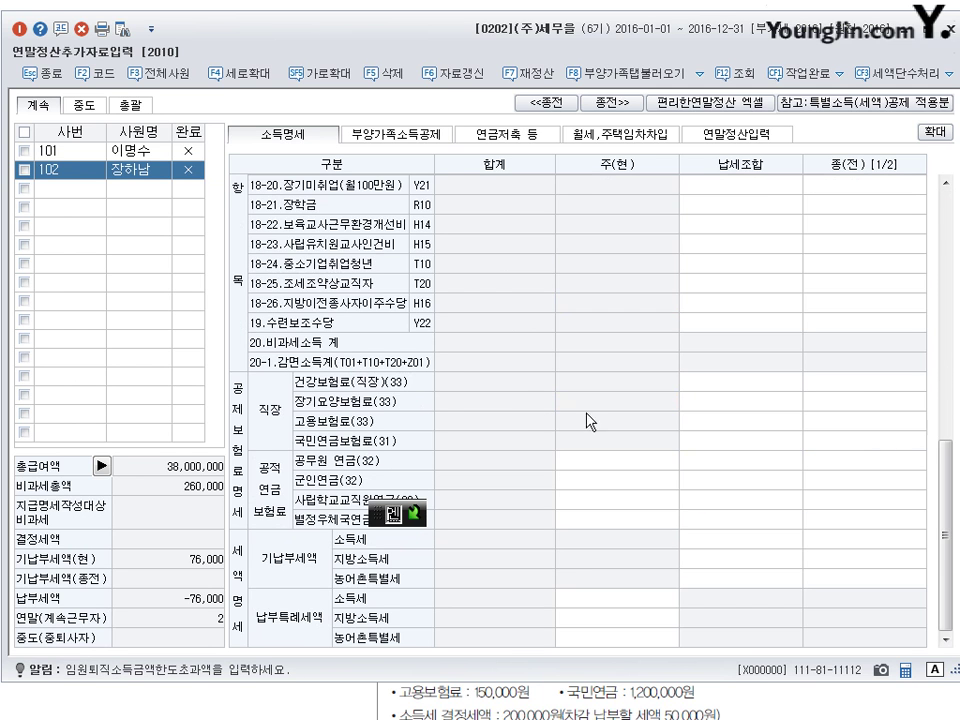
scroll(800, 460, up, 5)
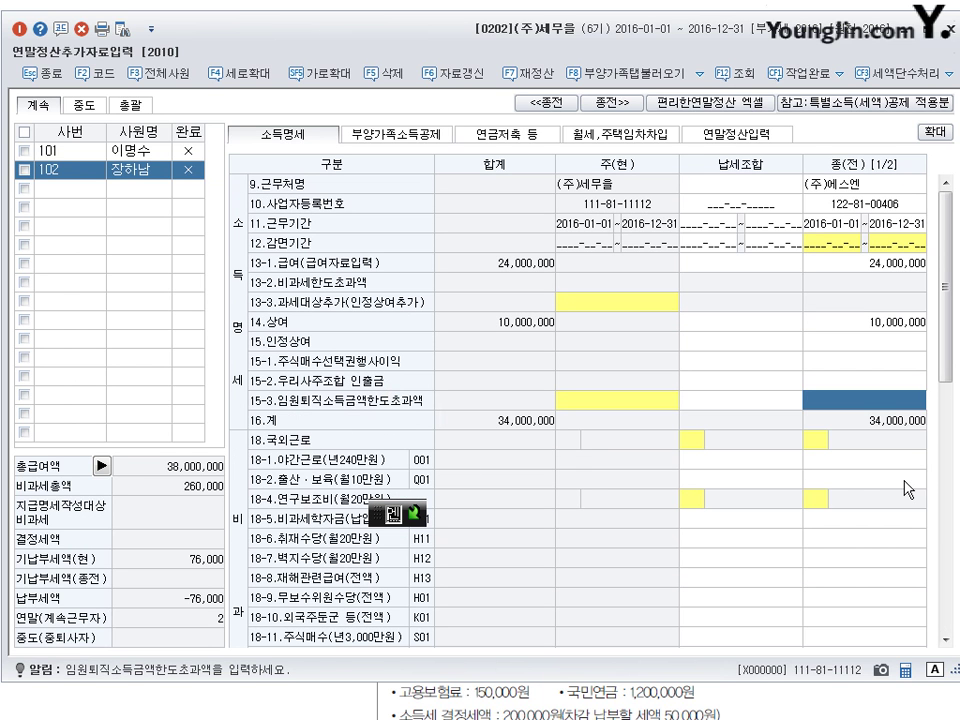
key(Return)
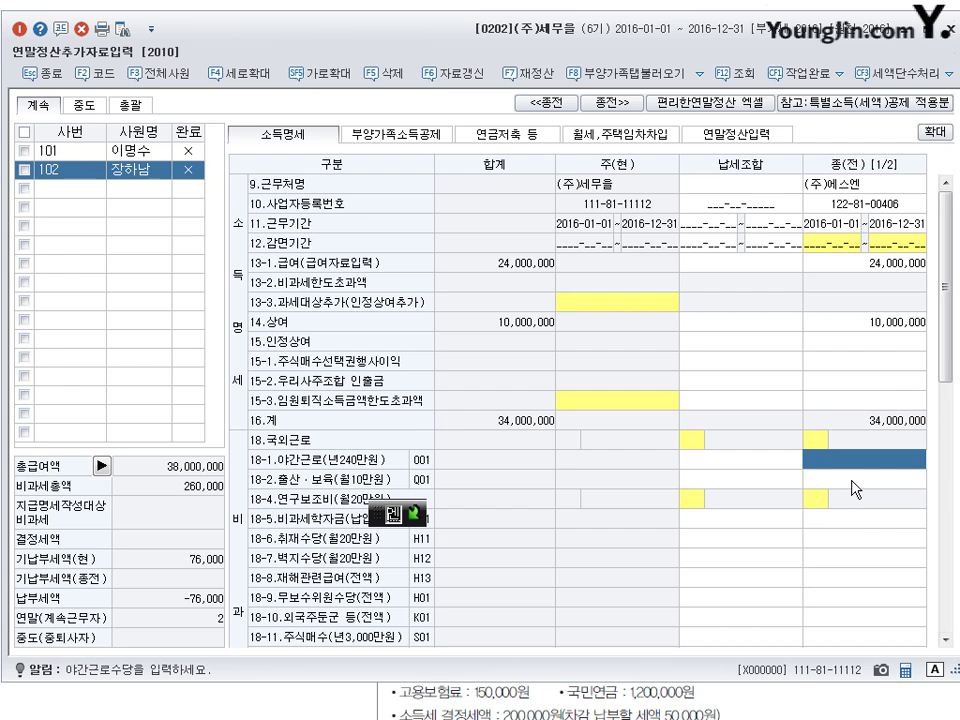
text(1500000)
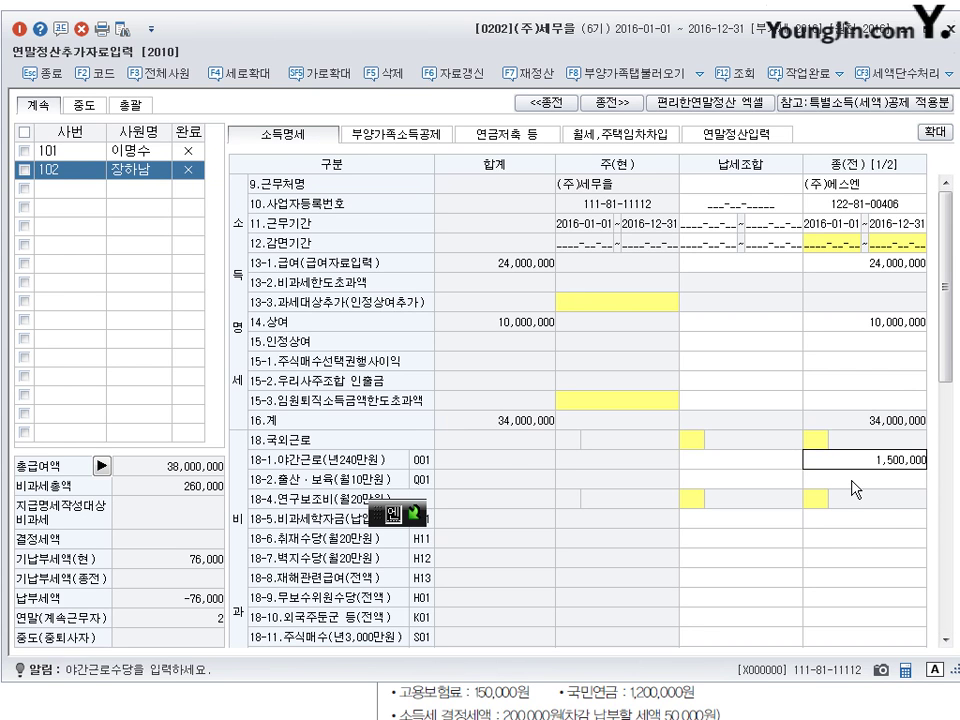
key(Return)
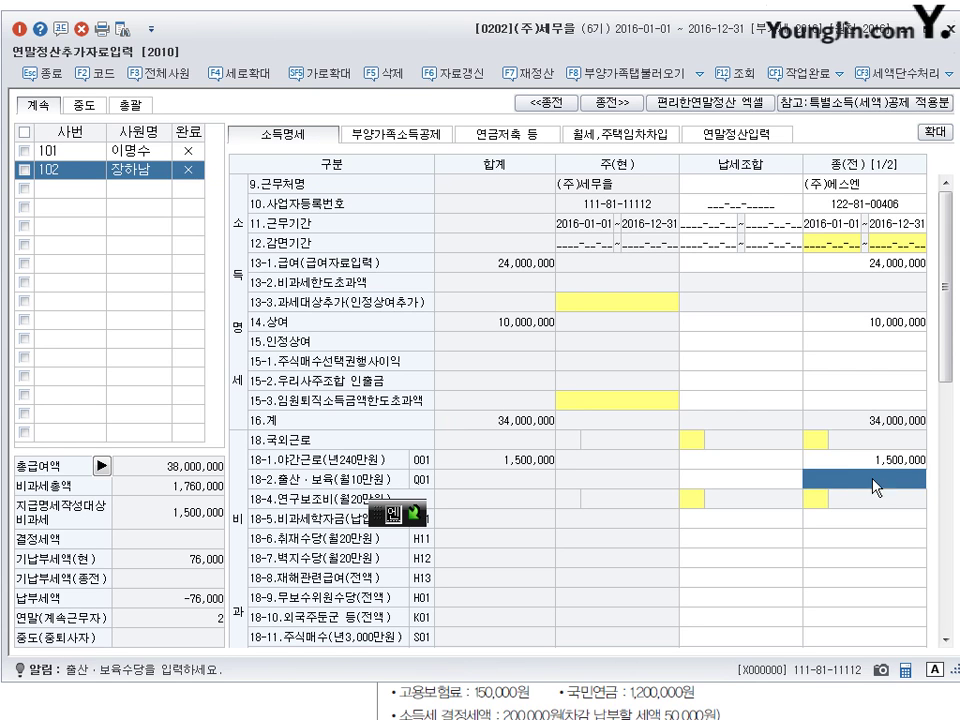
click(857, 521)
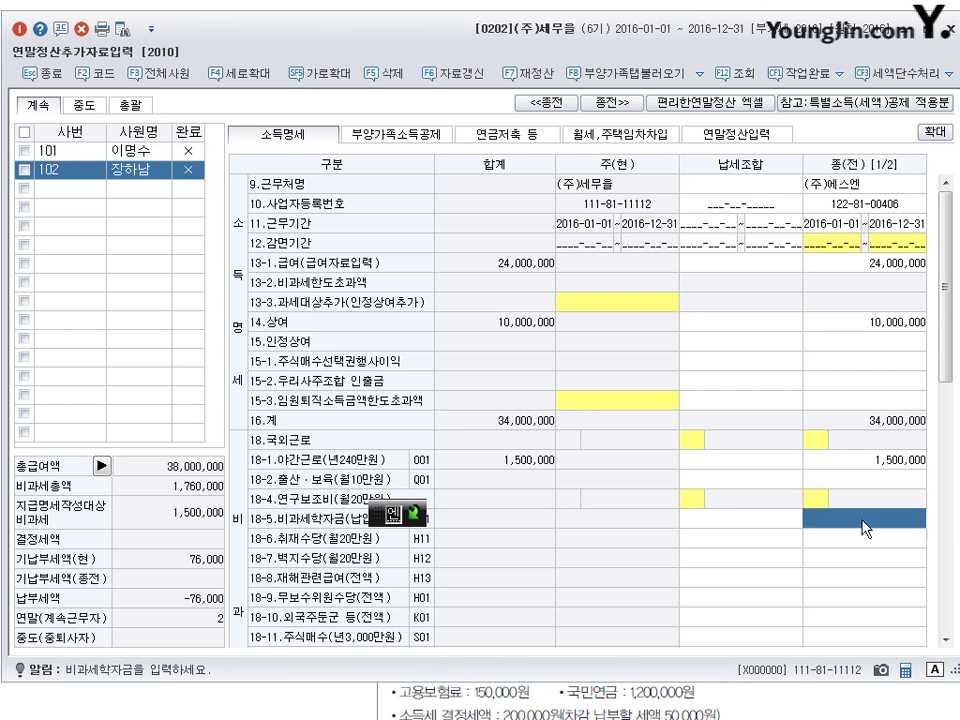
scroll(866, 530, down, 5)
drag(953, 497, 953, 365)
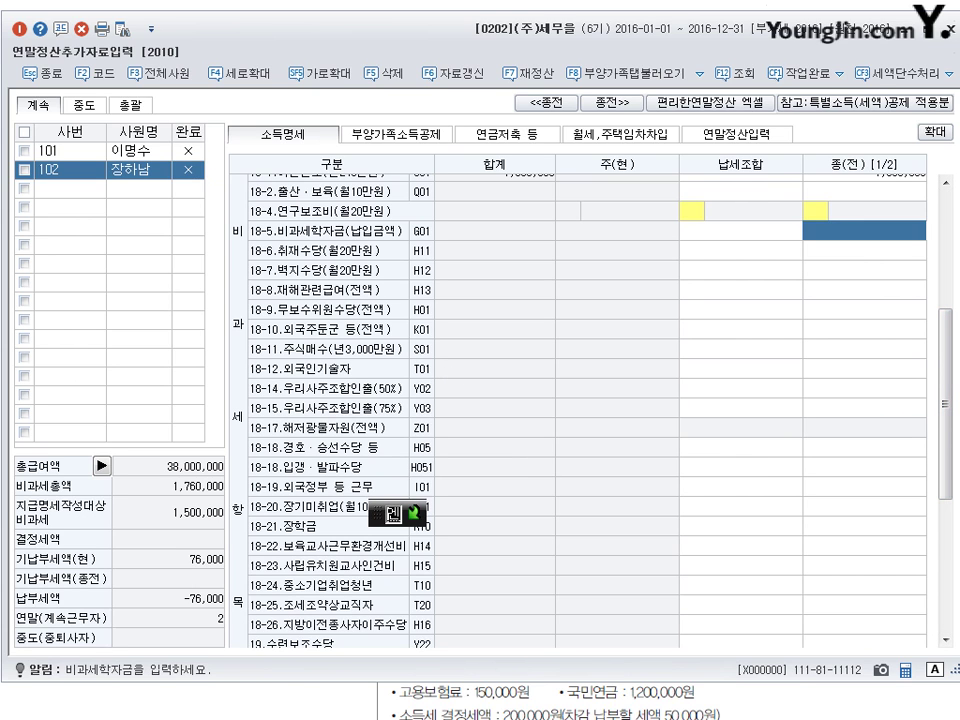
drag(949, 439, 953, 550)
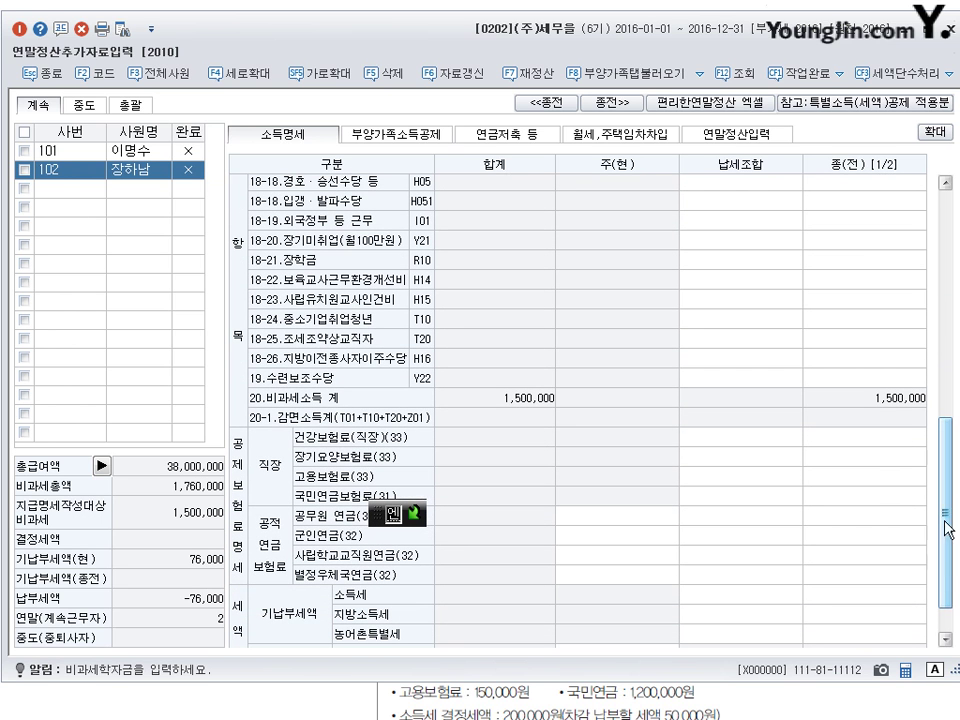
- Enter health 580,000, long-term care 27,720, employment 150,000 and pension 1,200,000, then show the exercise sheet
click(883, 441)
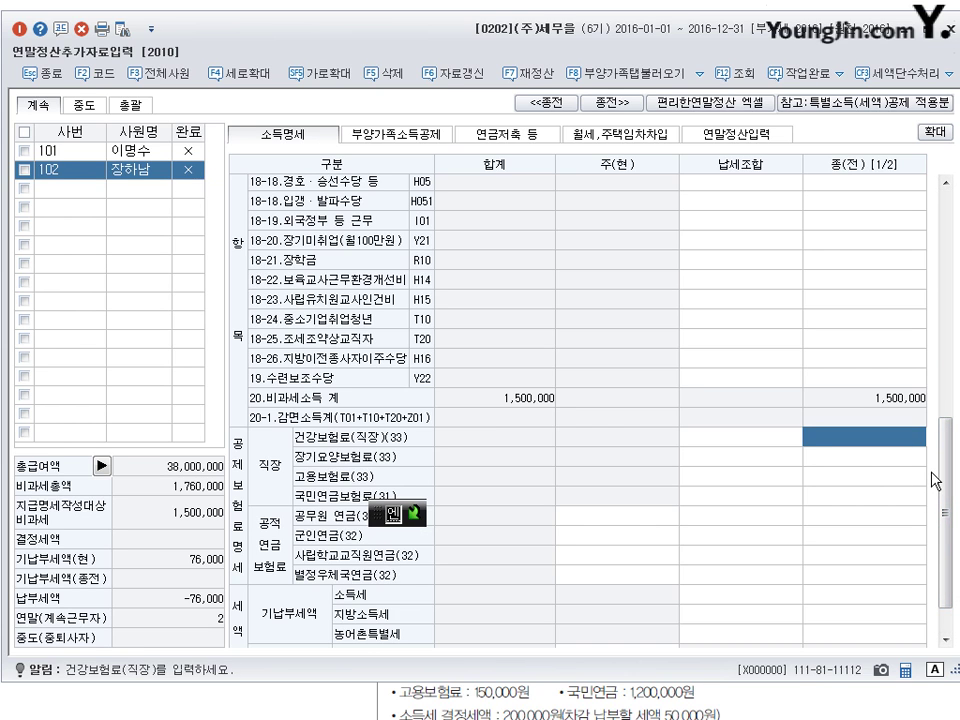
text(5800000)
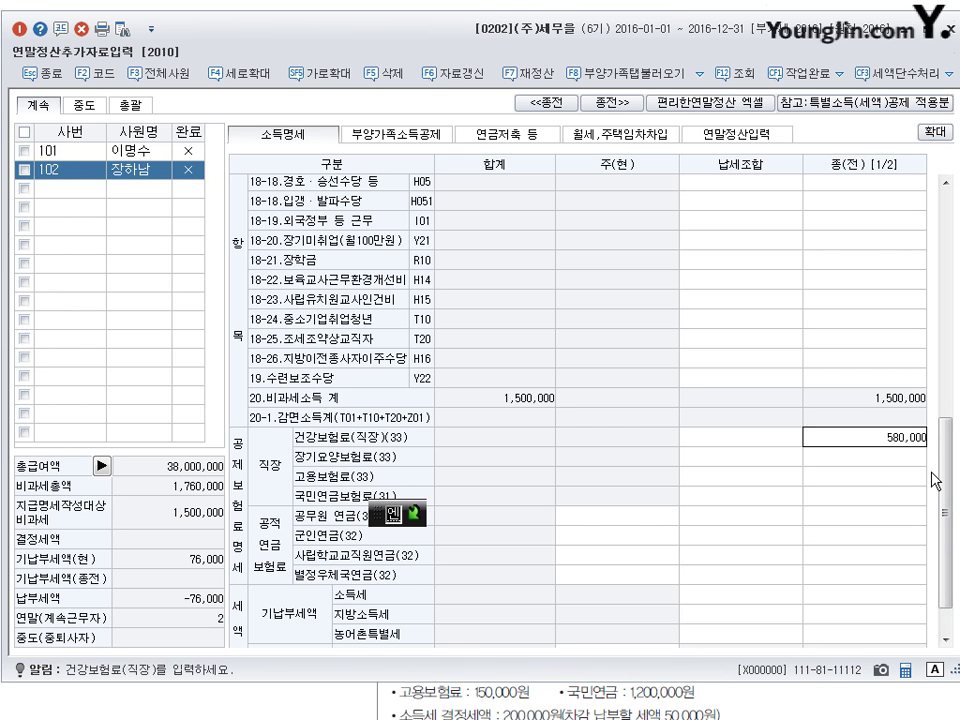
key(Return)
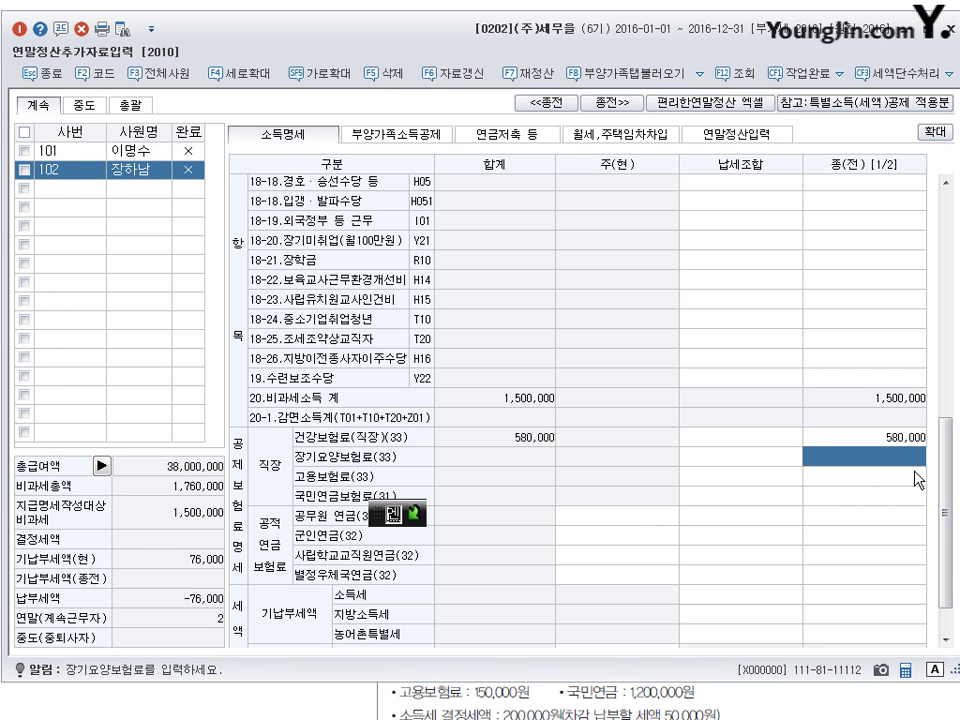
text(27)
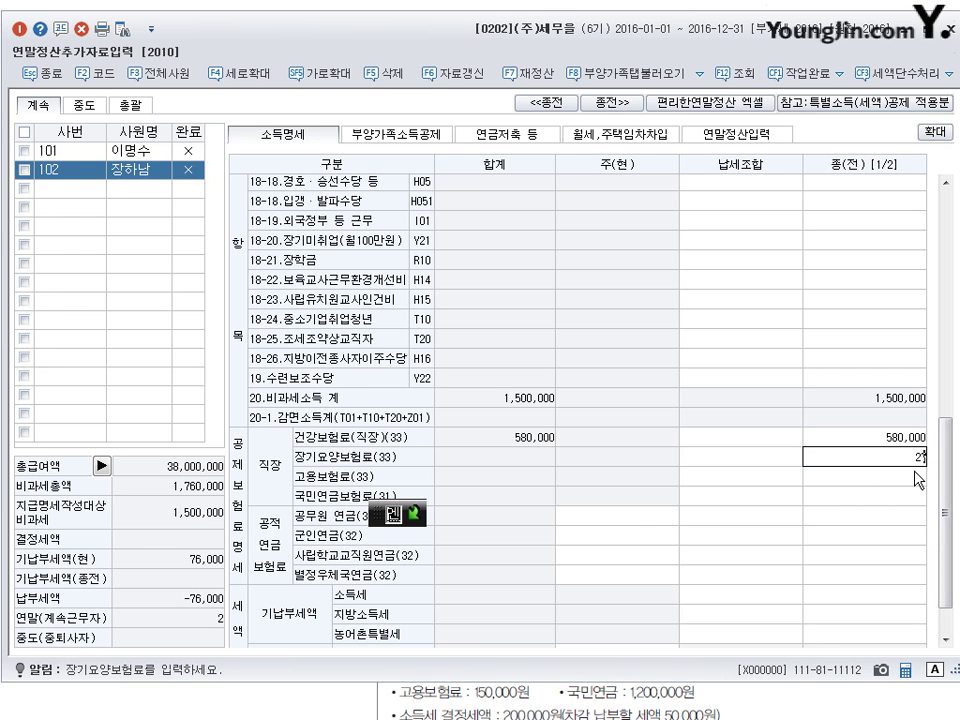
text(,720)
key(Return)
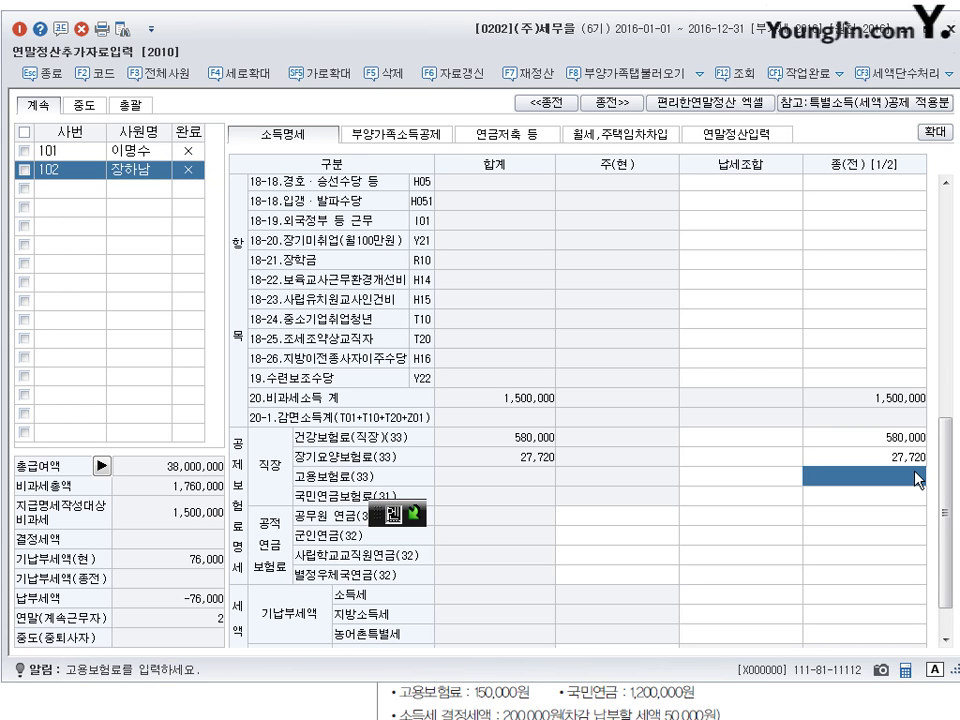
text(1500000)
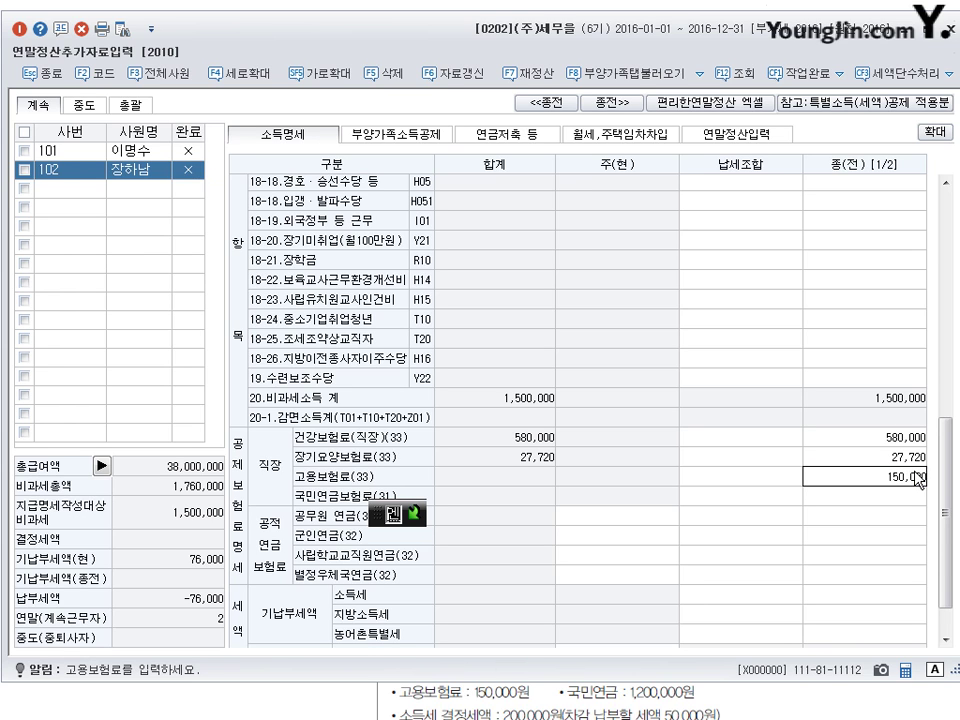
key(Return)
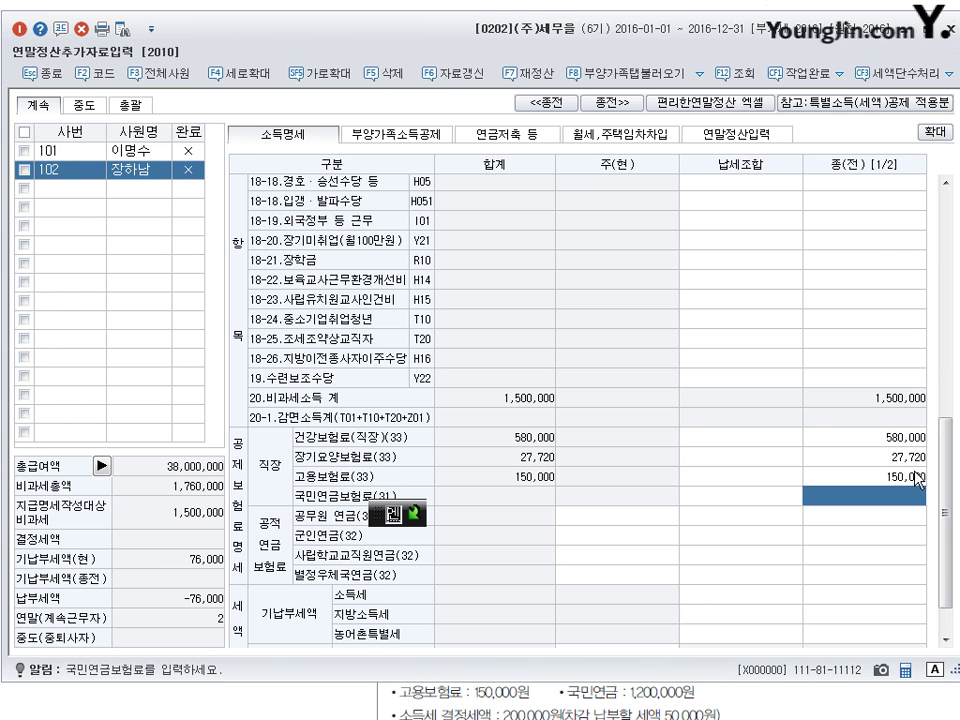
text(1200000)
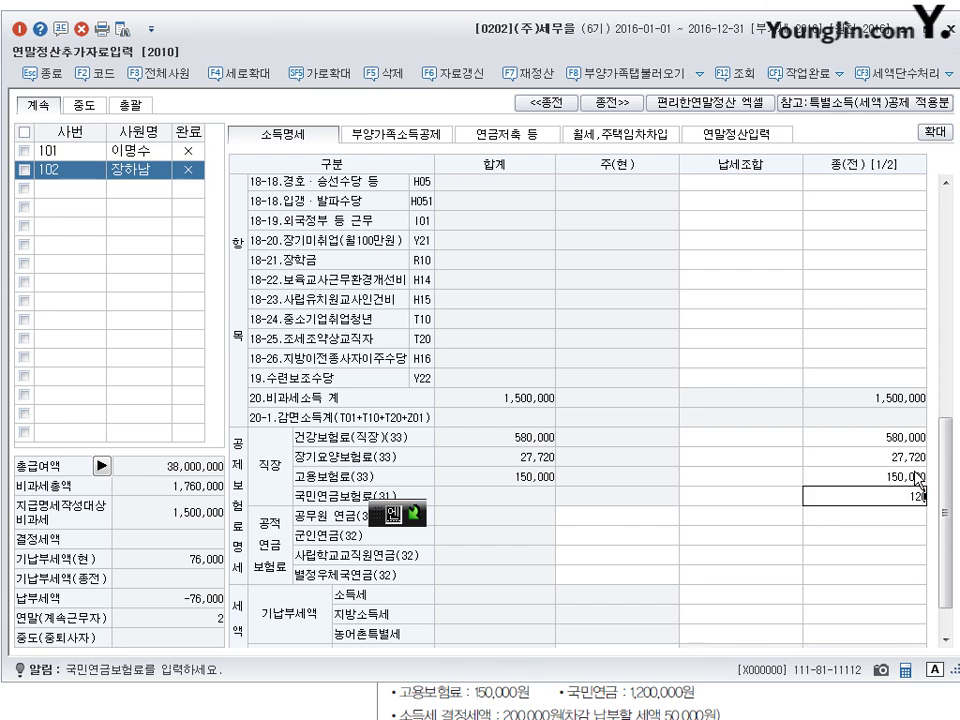
key(Return)
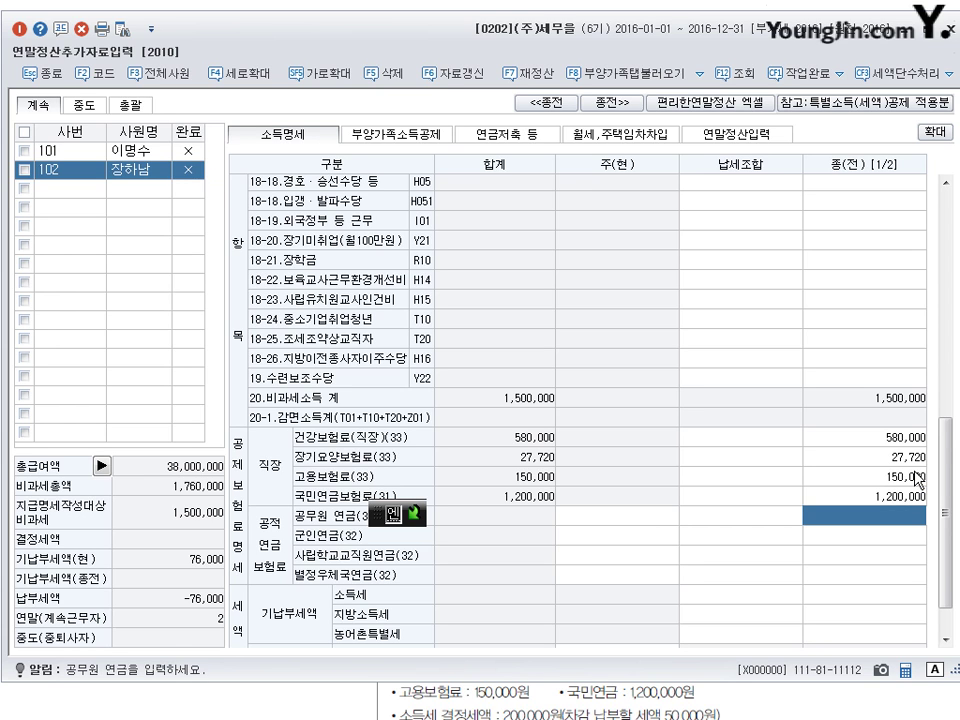
scroll(688, 348, down, 1)
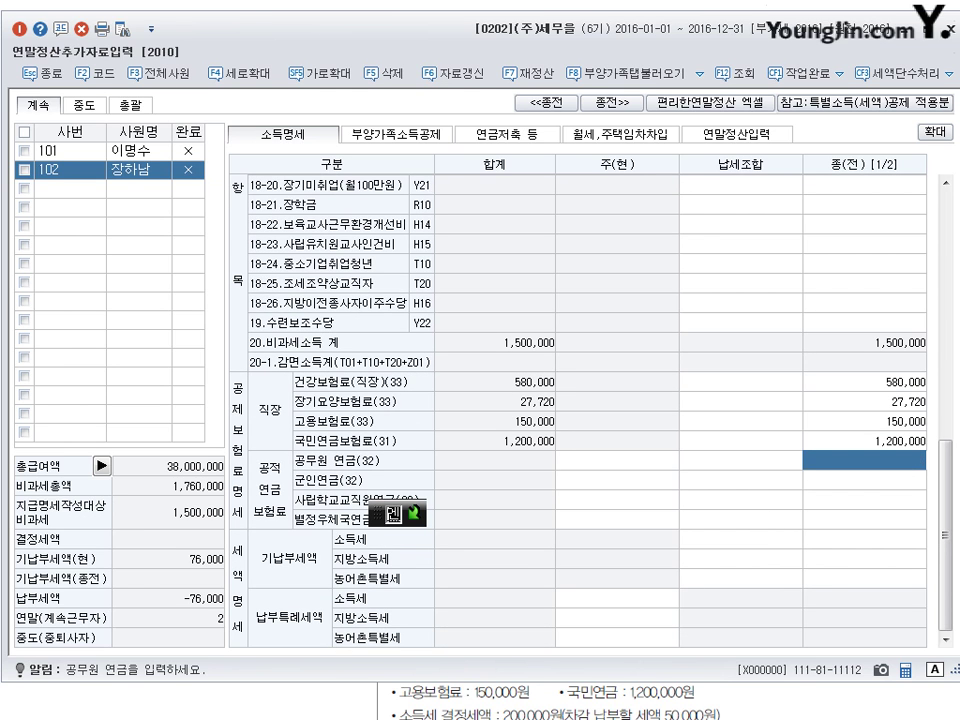
key(alt+Tab)
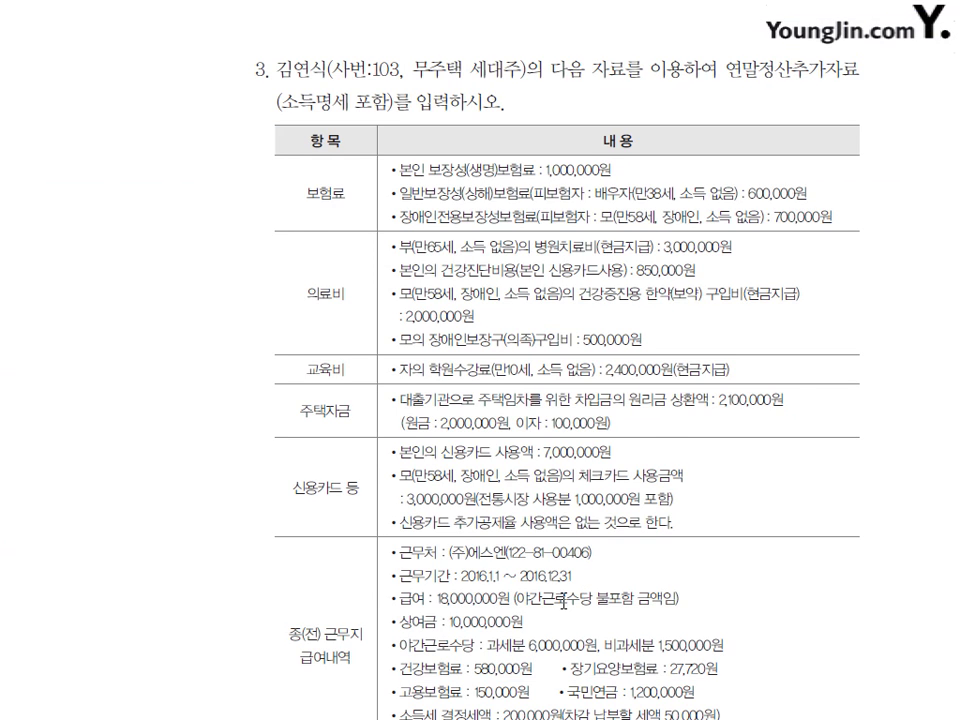
- Underline 소득세 결정세액 in red and circle 결정 on the problem 3 sheet
scroll(565, 601, down, 3)
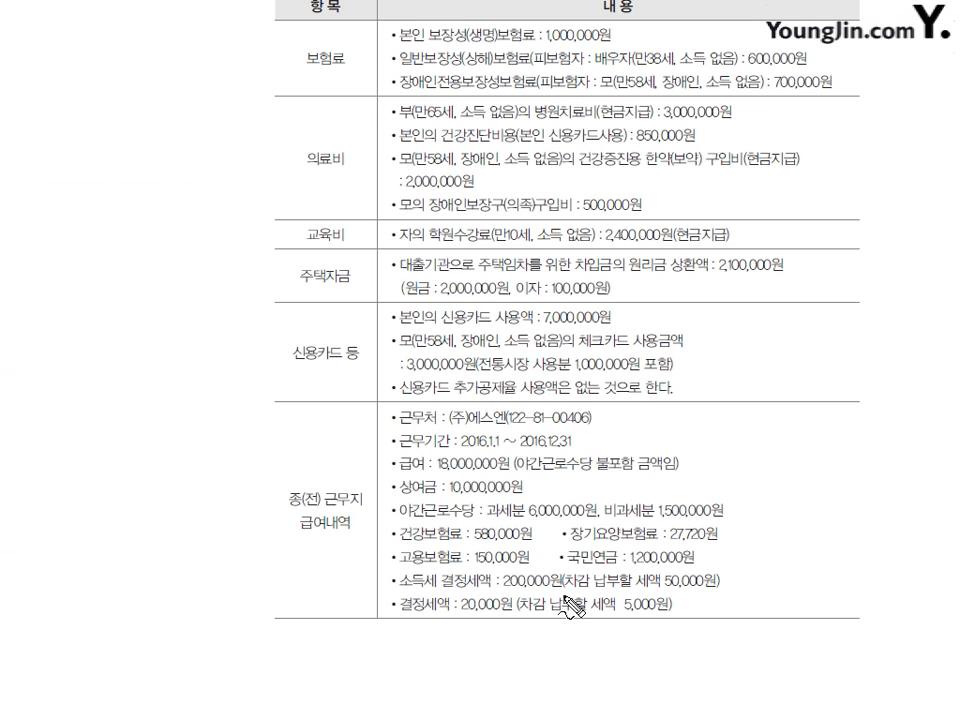
drag(401, 592, 452, 593)
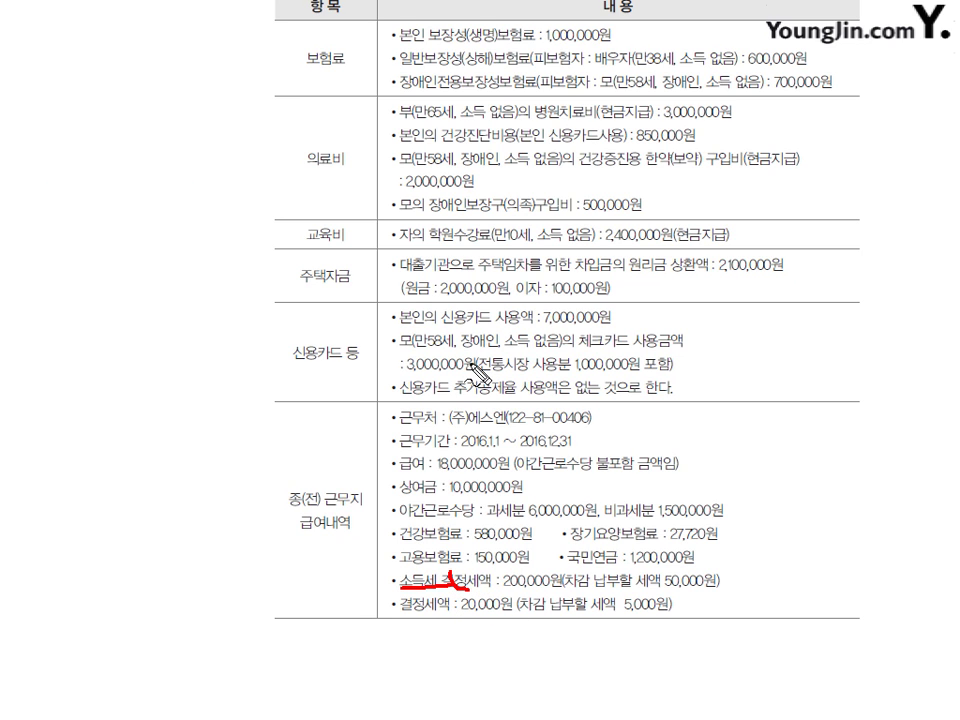
drag(478, 572, 495, 588)
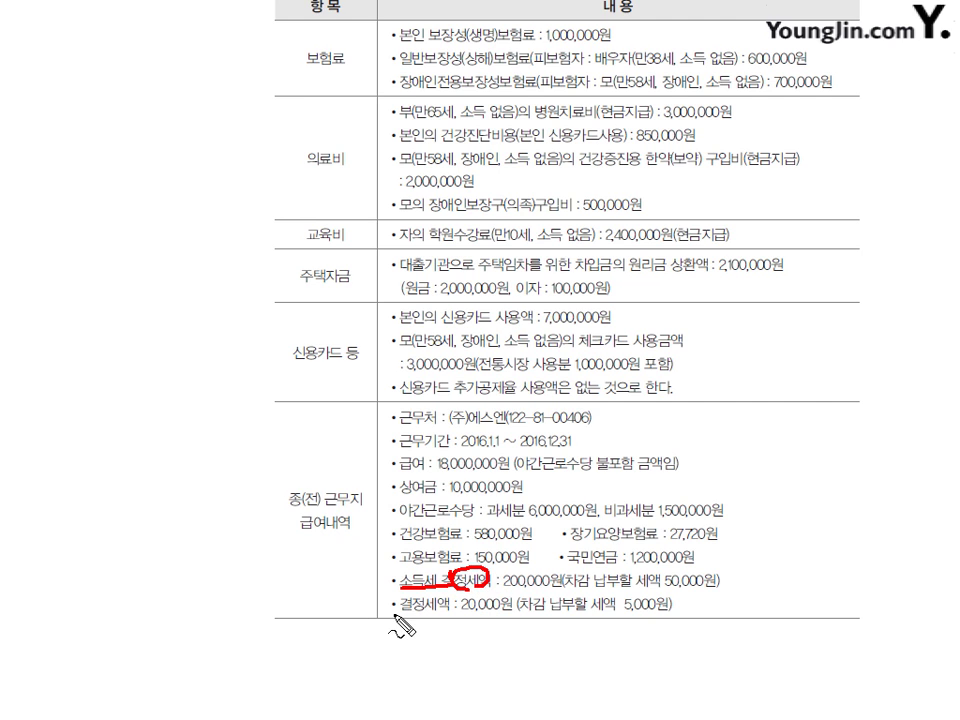